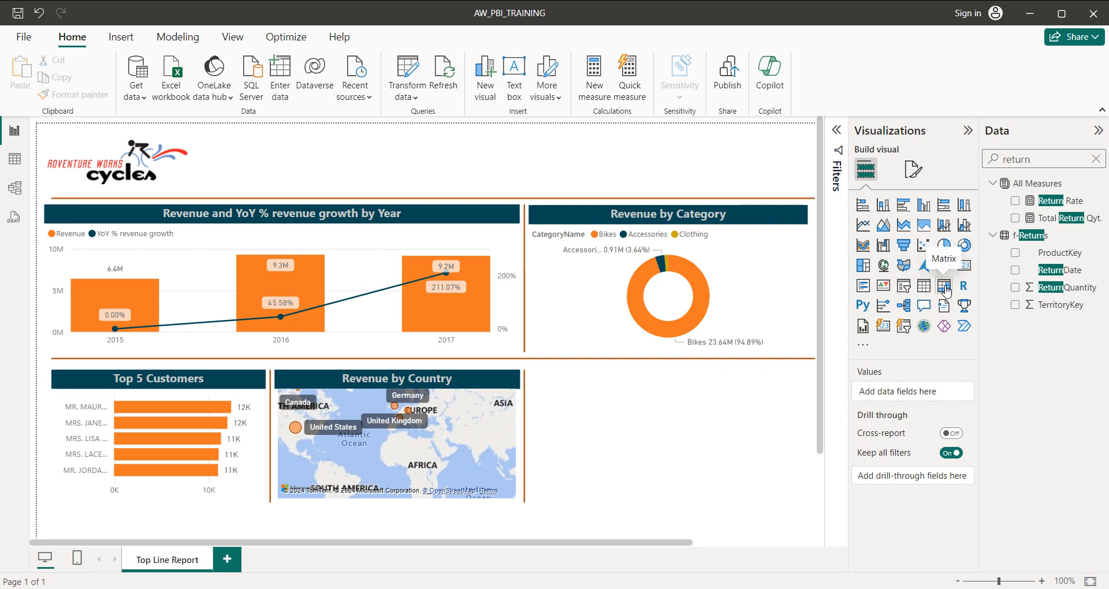
Insert a matrix visual and place it below the Revenue by Category chart, resizing it to fill the space beside the map.
click(945, 286)
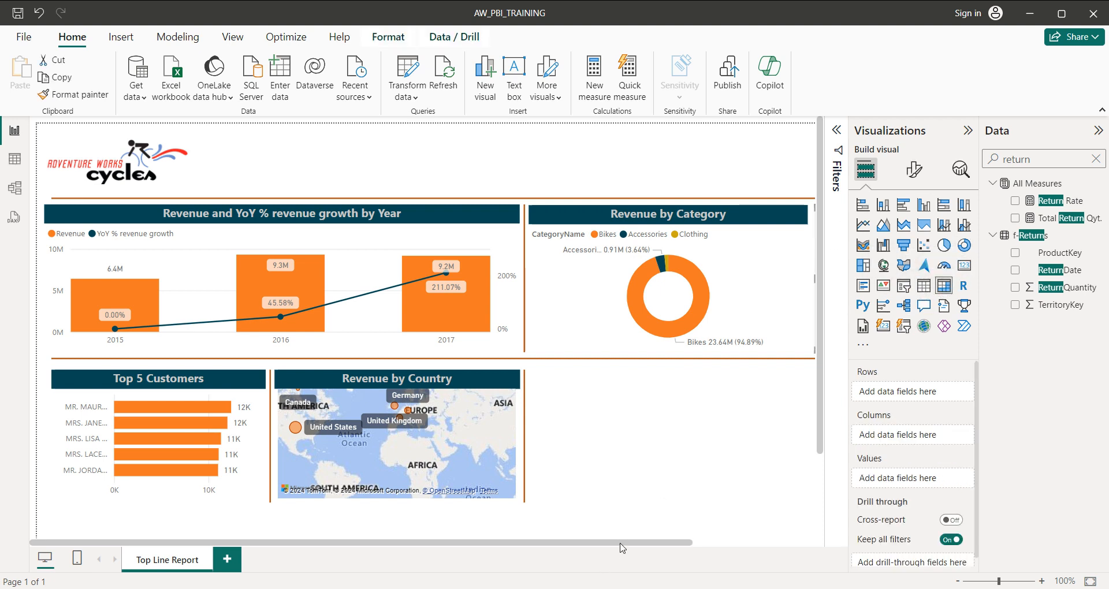
drag(621, 543, 684, 543)
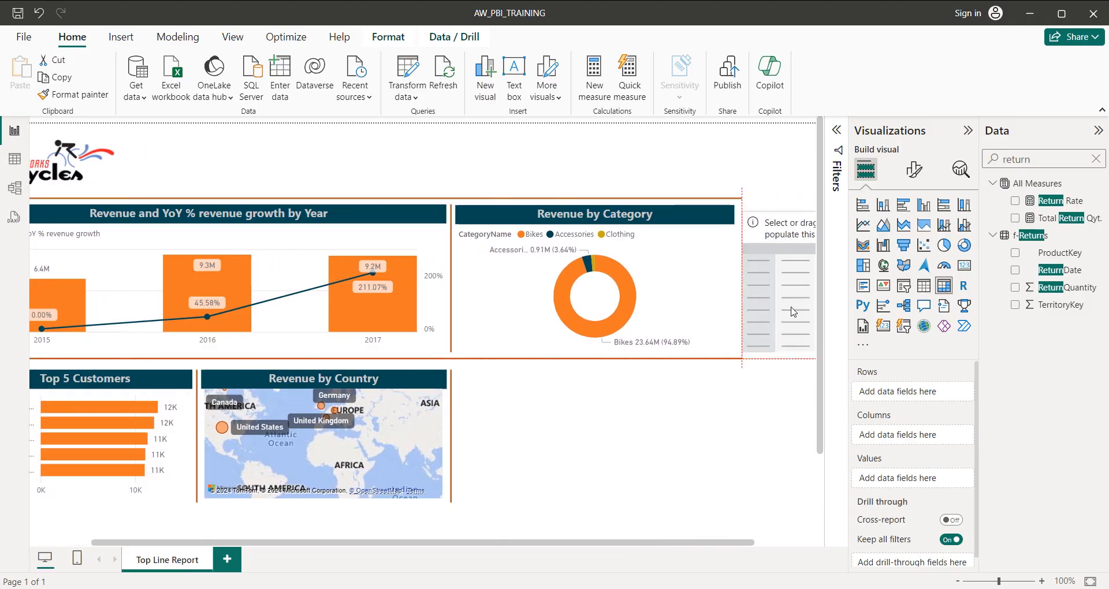
drag(598, 471, 472, 440)
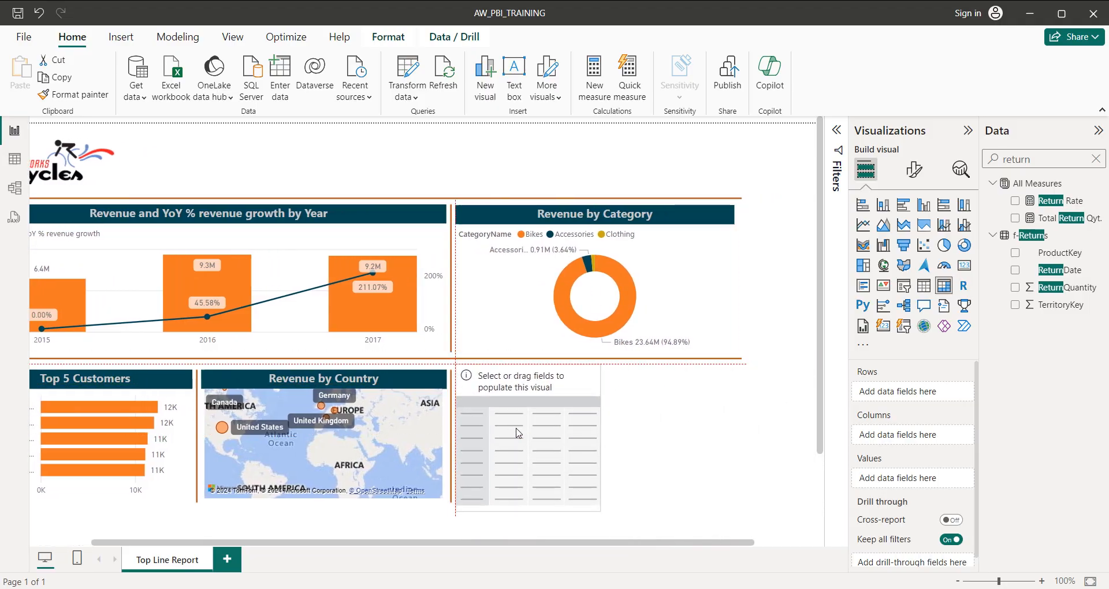
drag(594, 543, 529, 543)
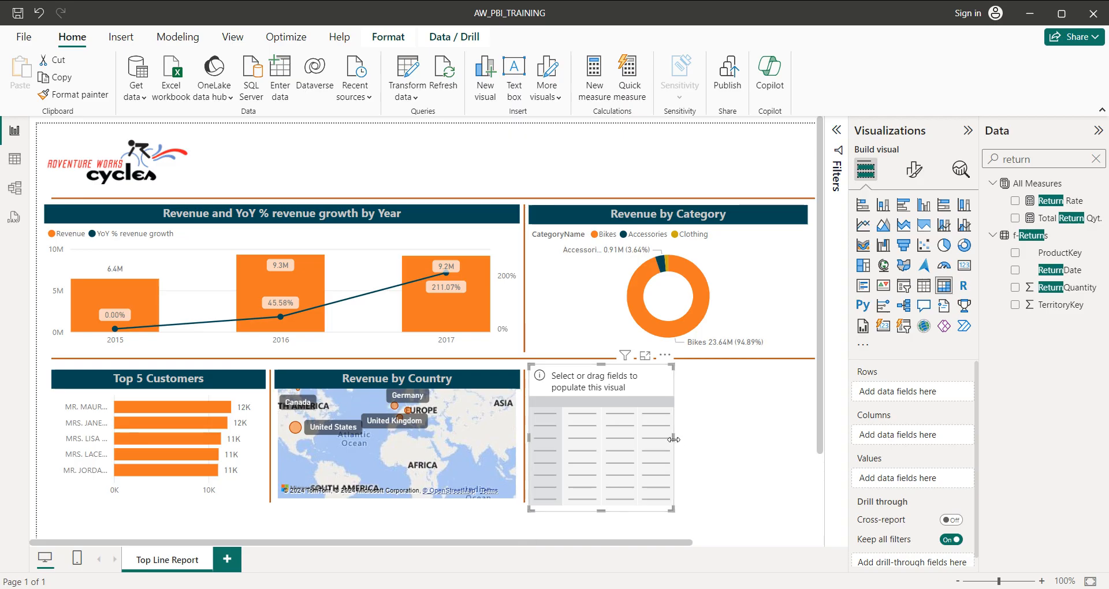
drag(674, 443, 806, 441)
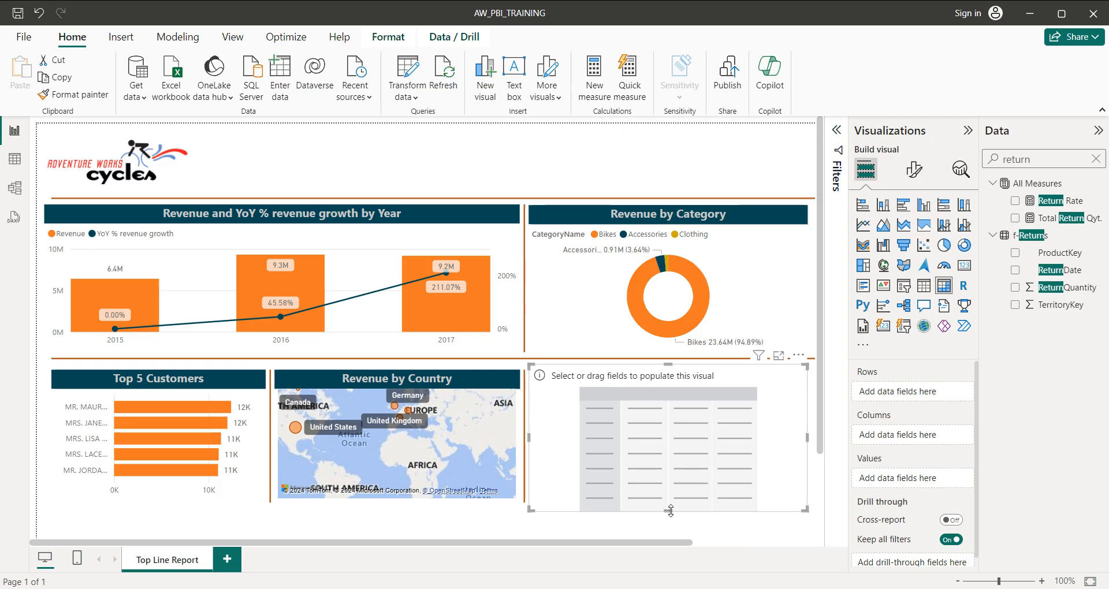
drag(671, 511, 672, 504)
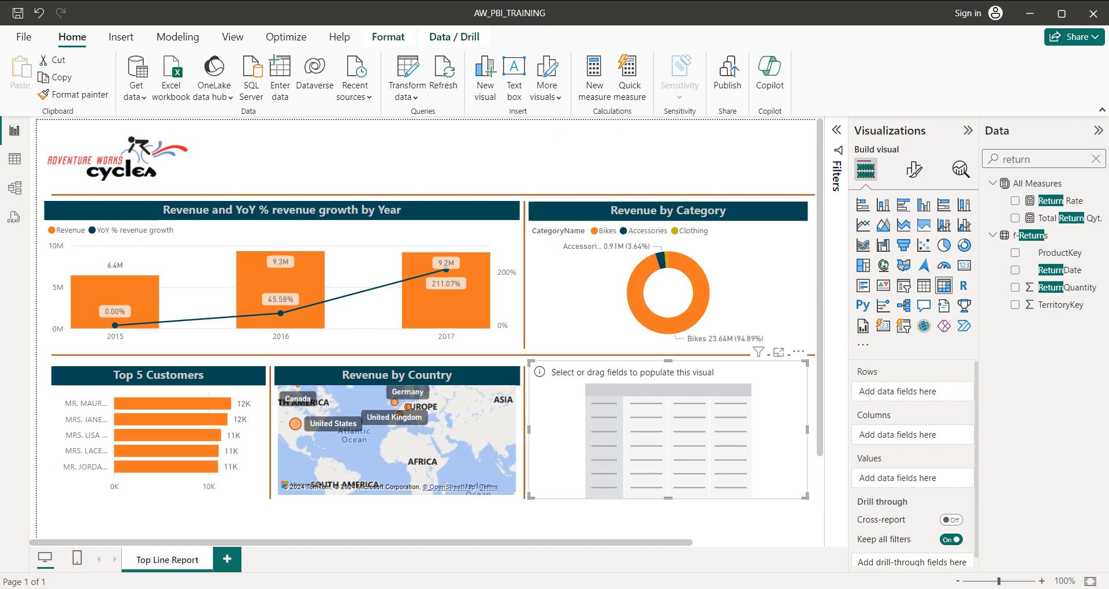
Search the data fields for name and add ProductName from d-Products to the matrix rows.
click(1096, 159)
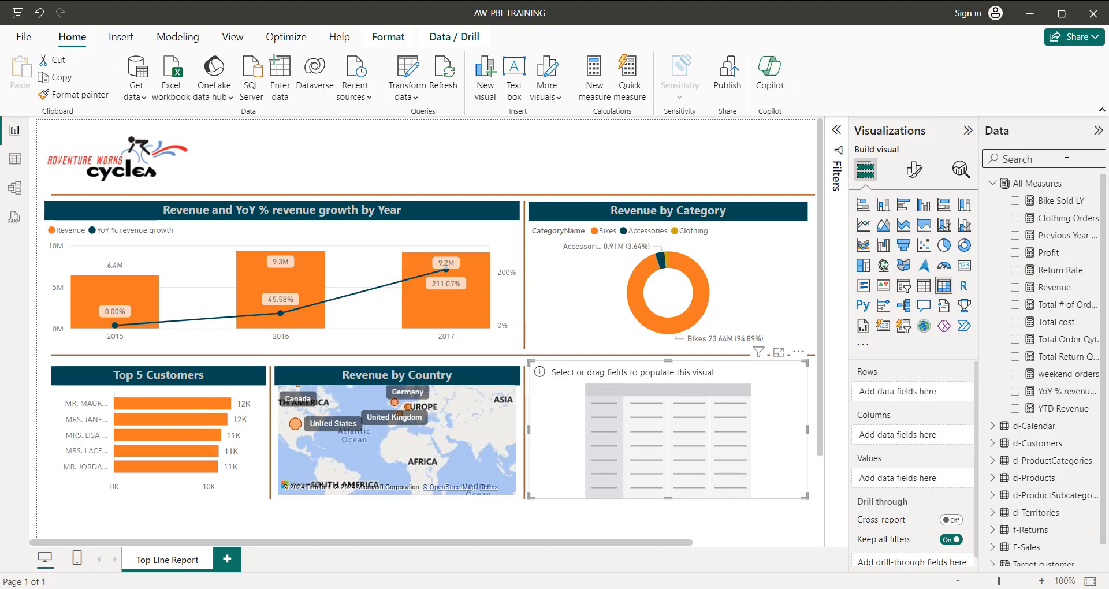
text(prod)
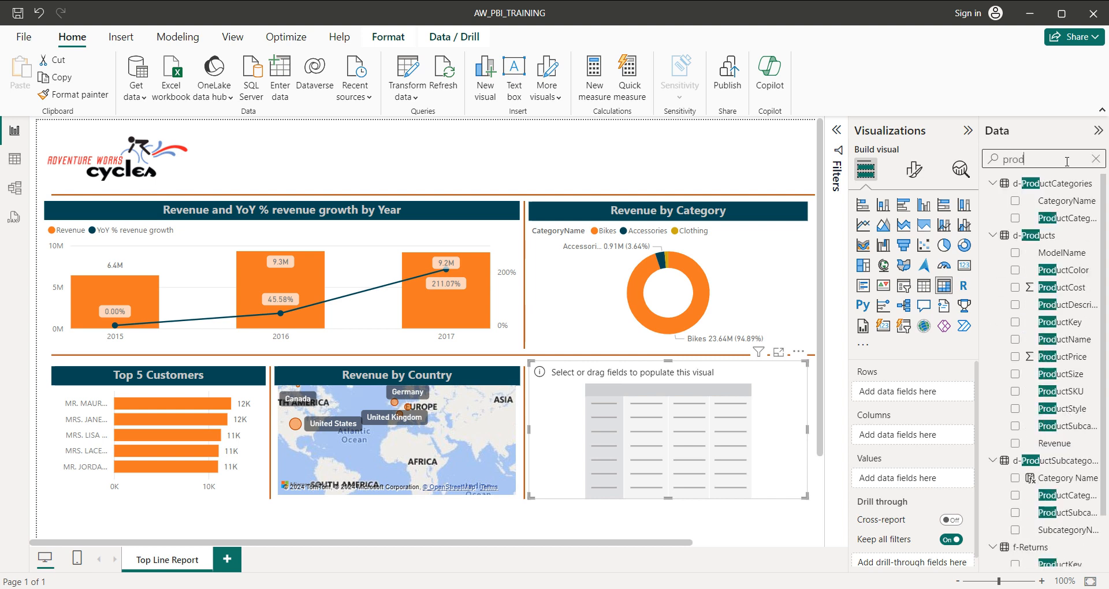
text(uct)
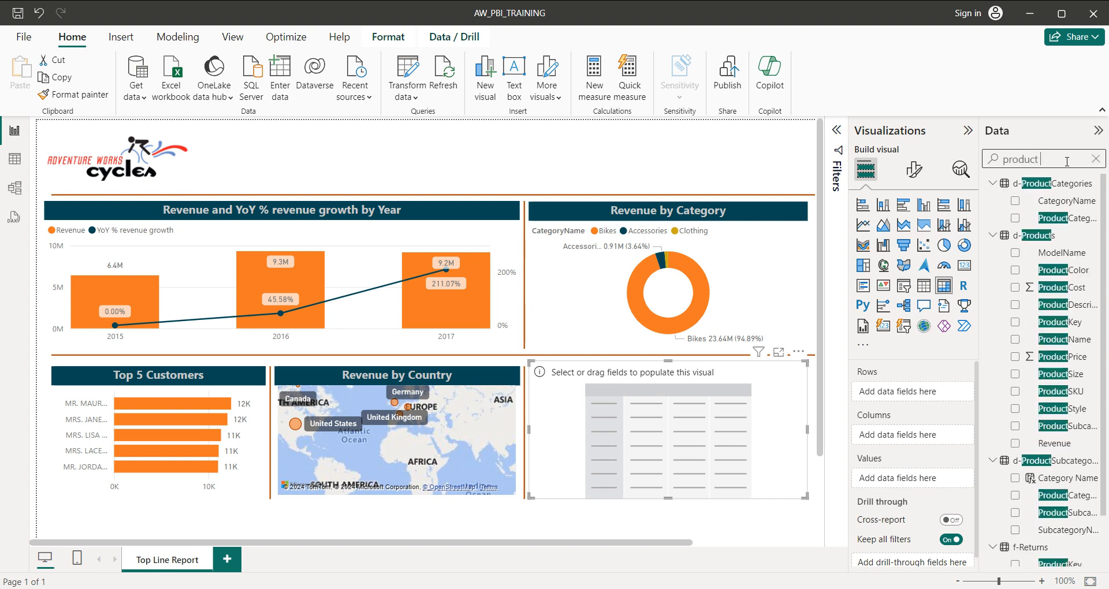
text( name)
key(BackSpace)
key(BackSpace)
key(BackSpace)
key(BackSpace)
key(BackSpace)
key(BackSpace)
key(BackSpace)
key(BackSpace)
key(BackSpace)
key(BackSpace)
key(BackSpace)
key(BackSpace)
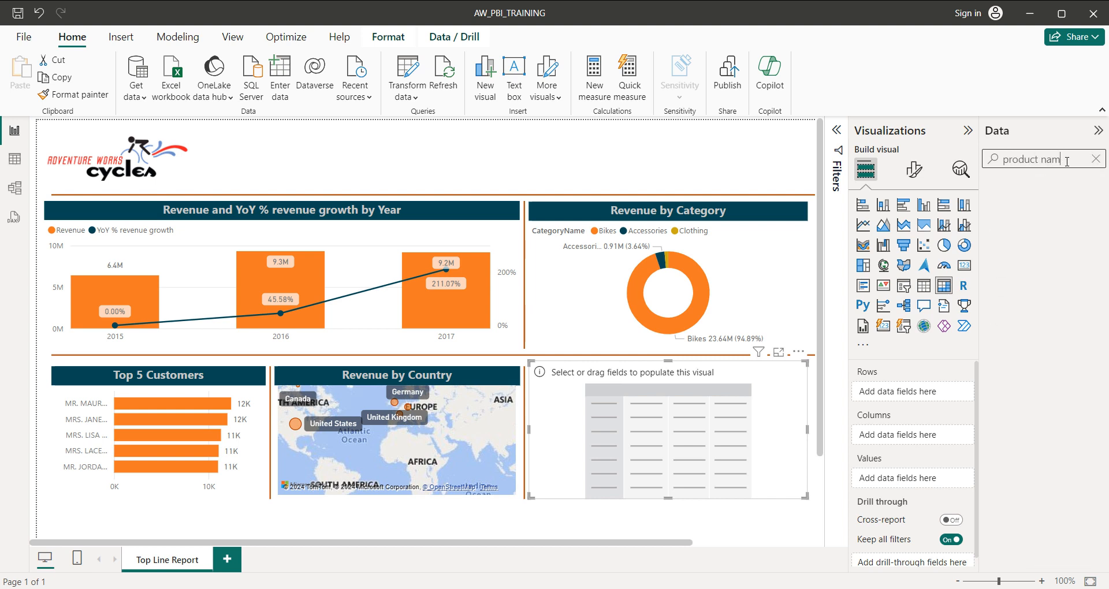
text(name)
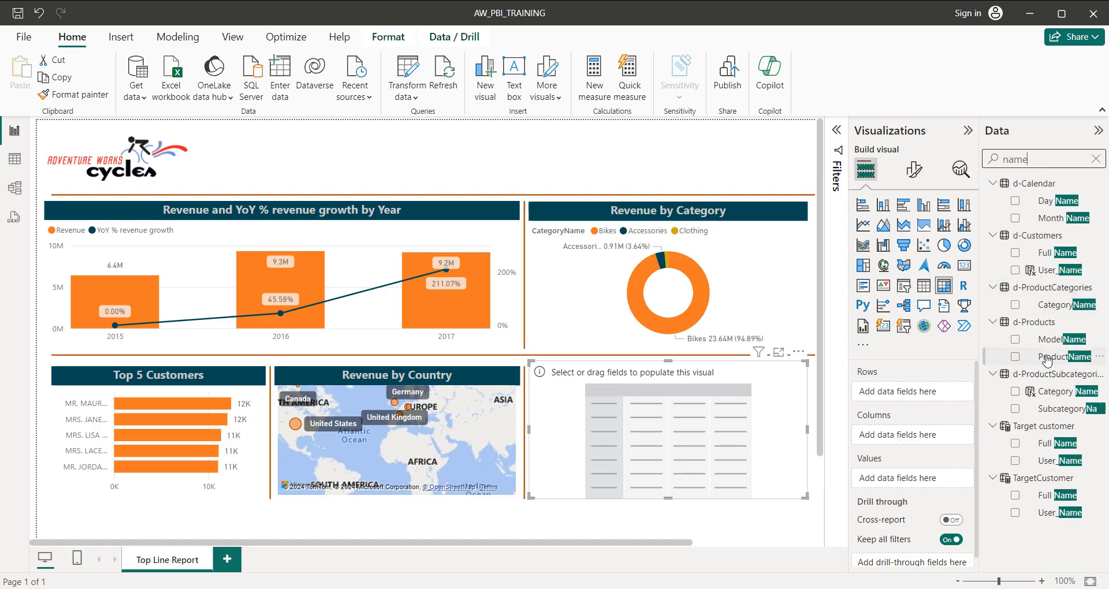
click(1015, 357)
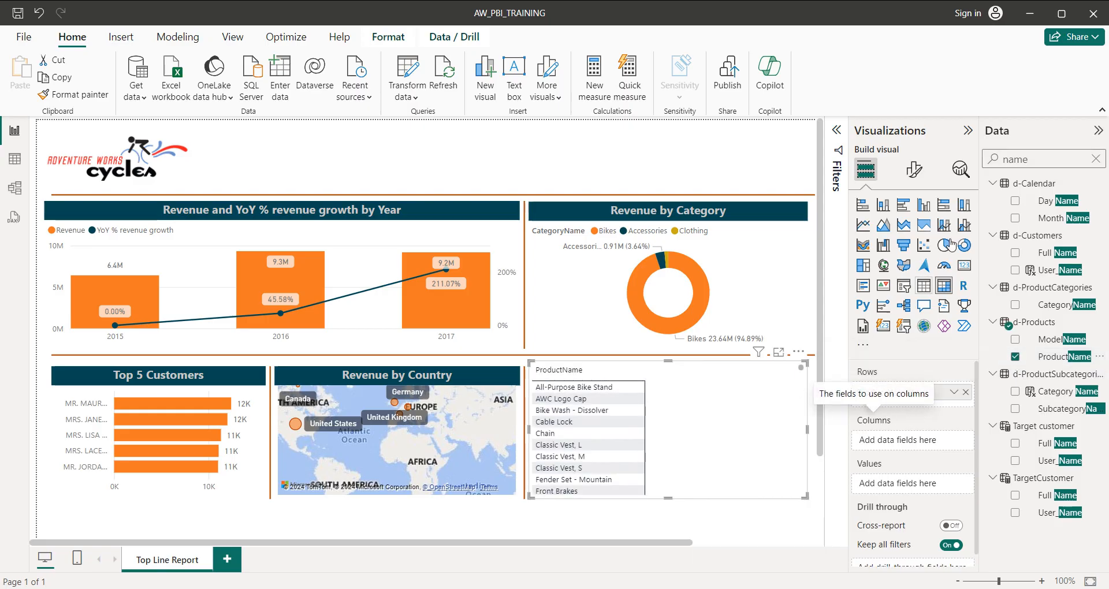
Search for retur and add ReturnQuantity from f-Returns and the Return Rate measure to the matrix values.
click(1097, 159)
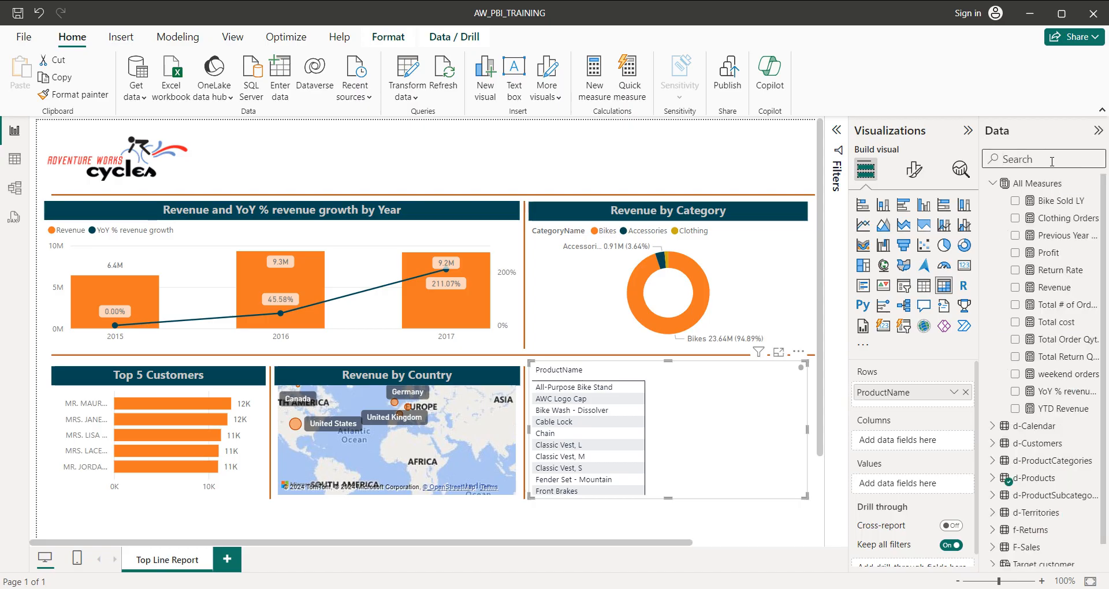
text(rteu)
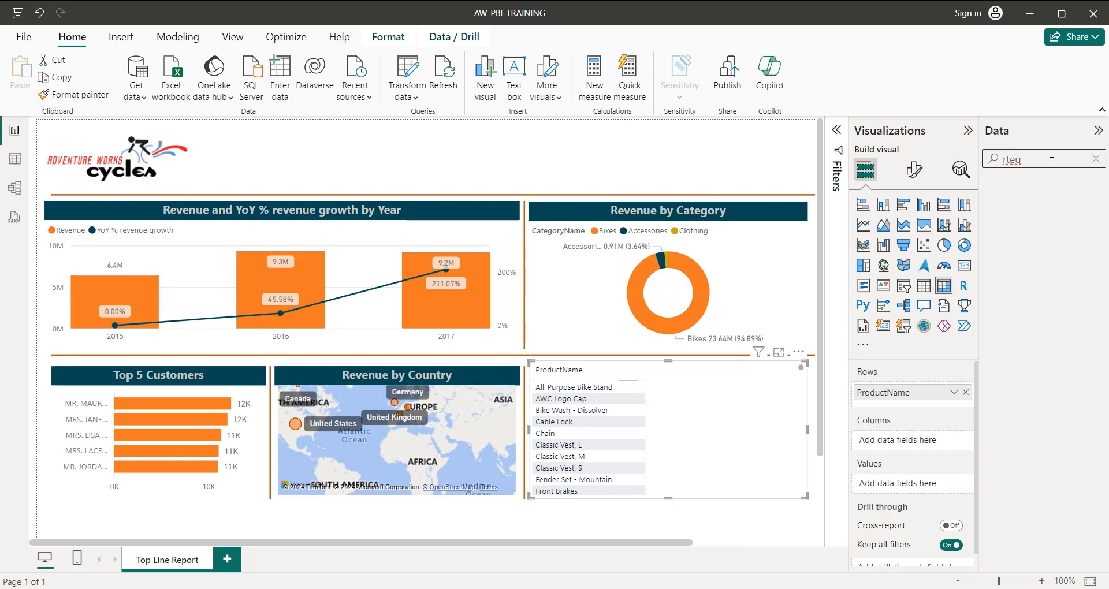
key(BackSpace)
key(BackSpace)
key(BackSpace)
text(e)
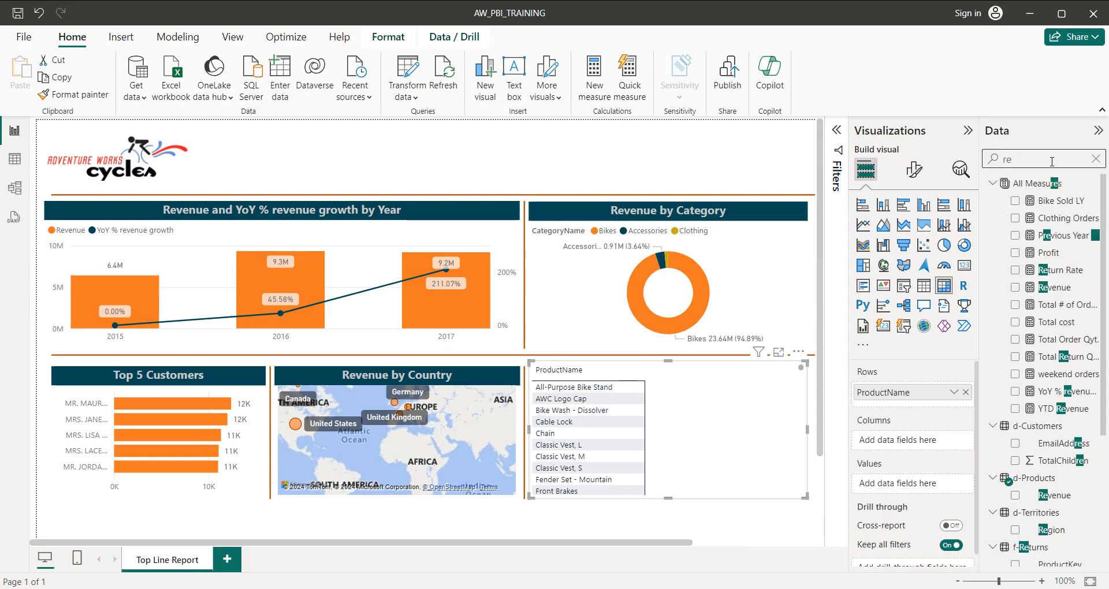
text(tur)
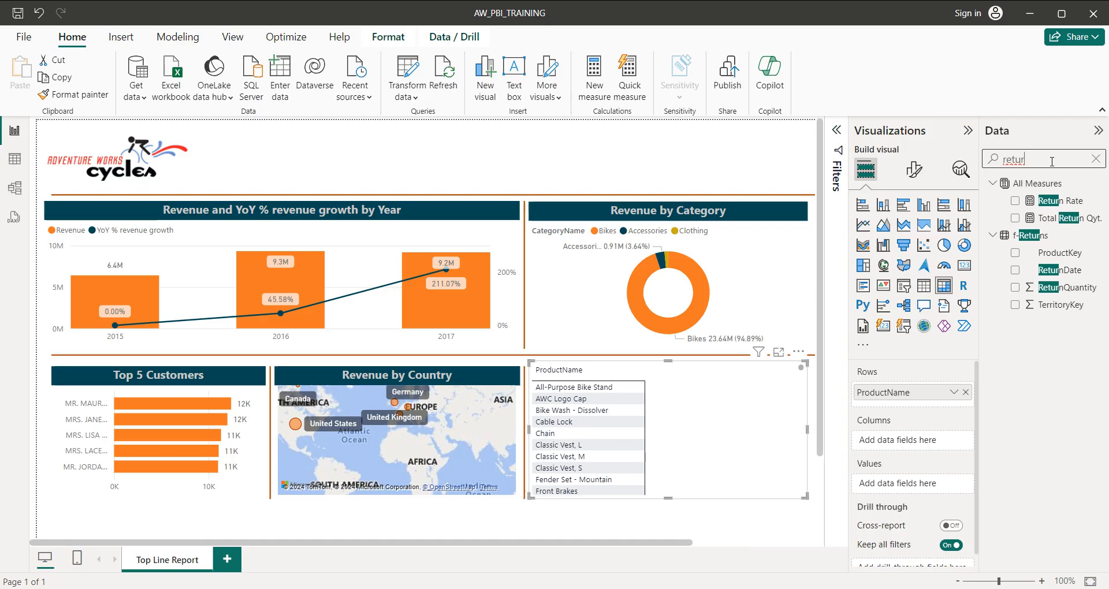
click(1015, 288)
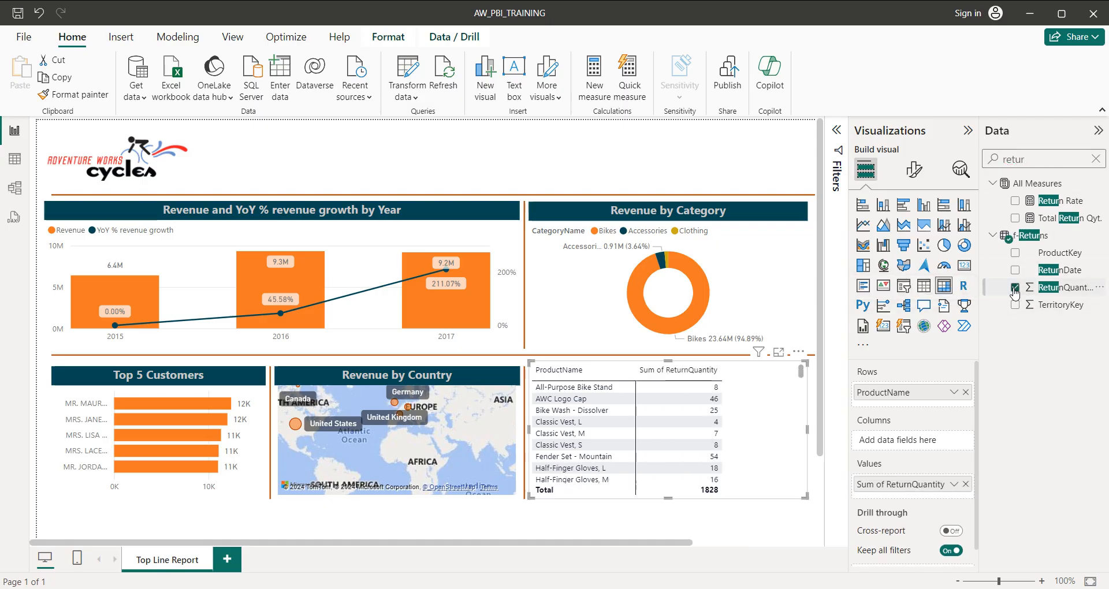
click(1015, 201)
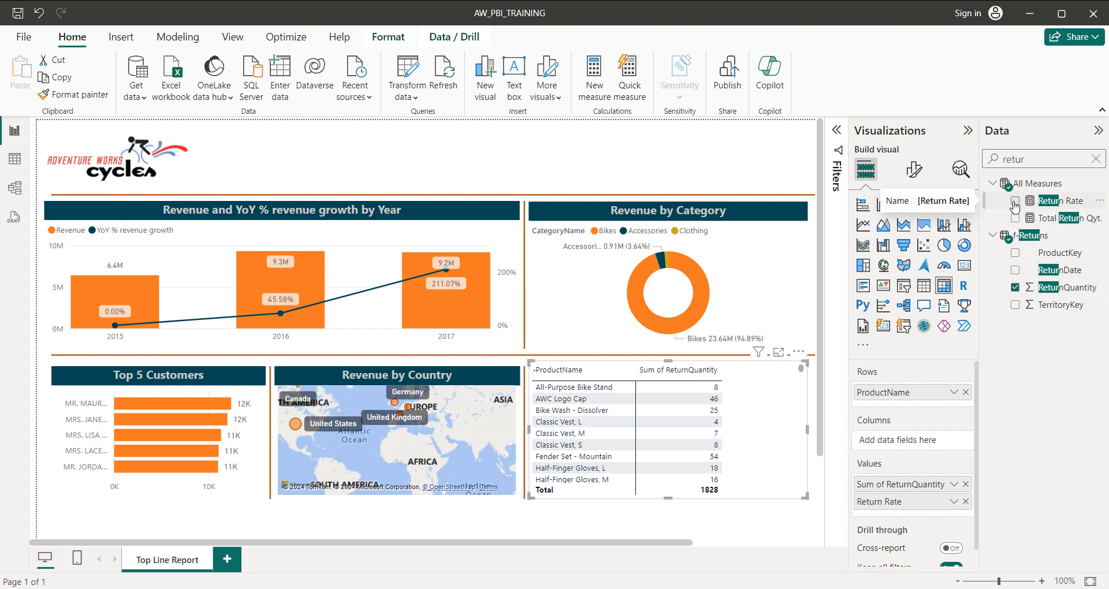
Open the matrix in focus mode and scroll through its product rows.
click(1096, 162)
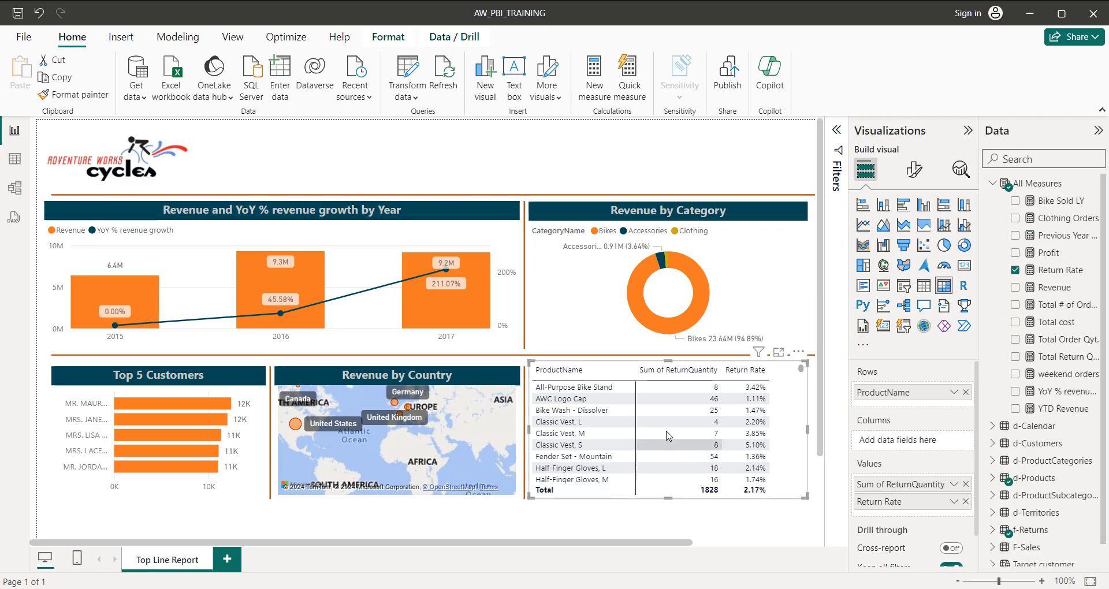
click(780, 354)
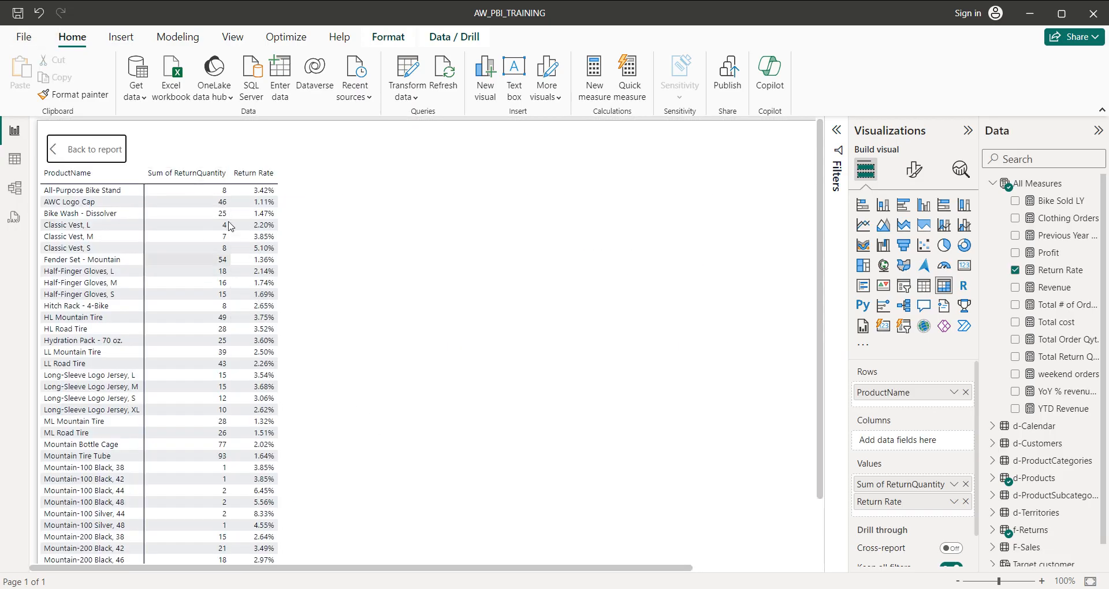
scroll(231, 357, down, 1)
scroll(231, 357, down, 15)
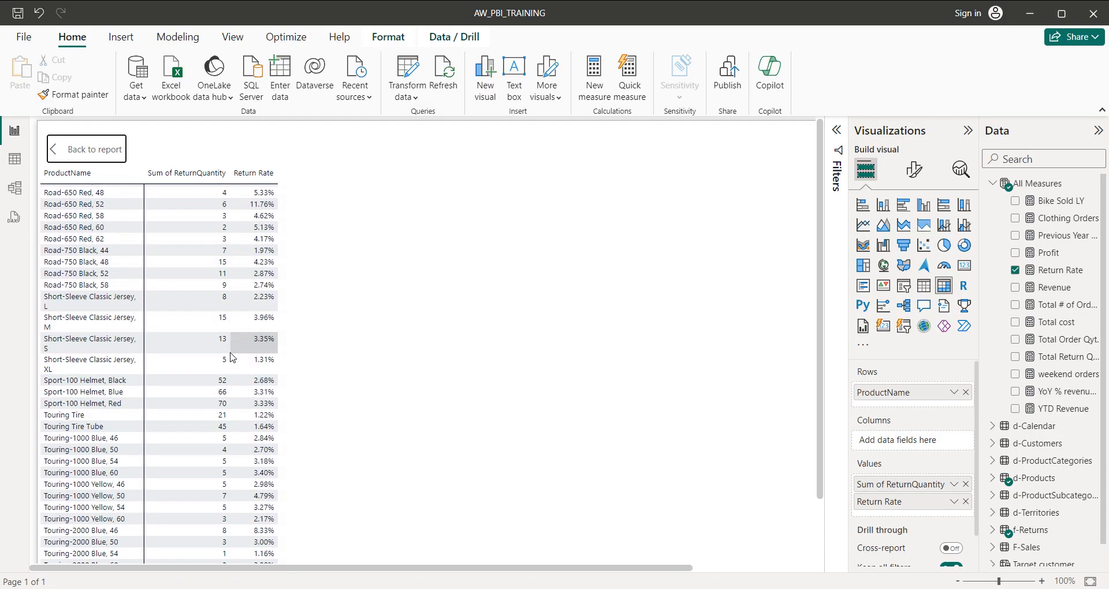
scroll(231, 357, up, 20)
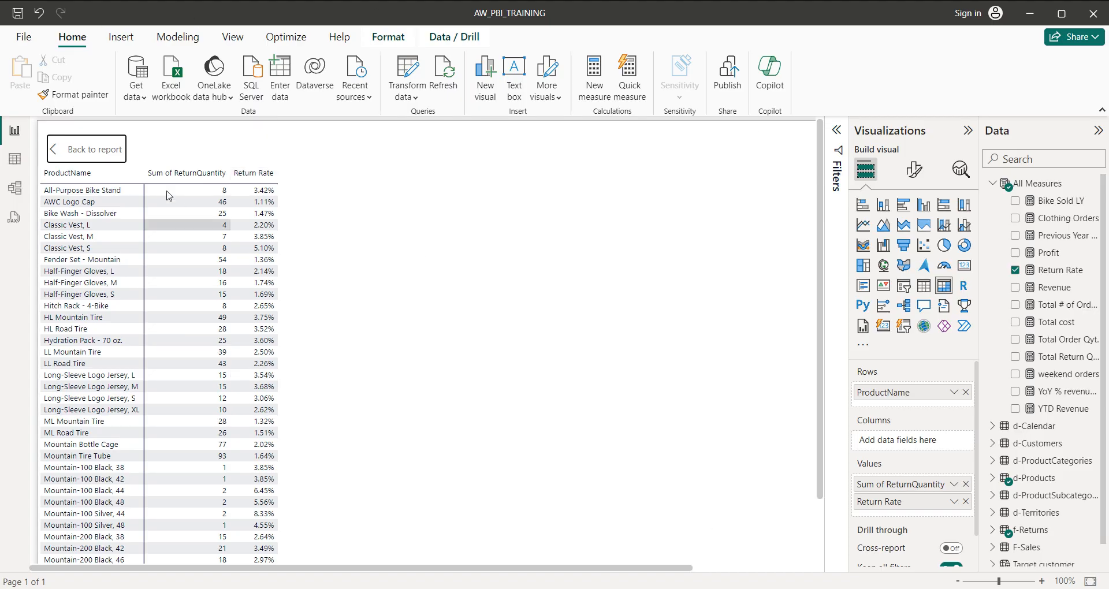
Rename the Sum of ReturnQuantity field for this visual to ReturnQyt.
click(952, 485)
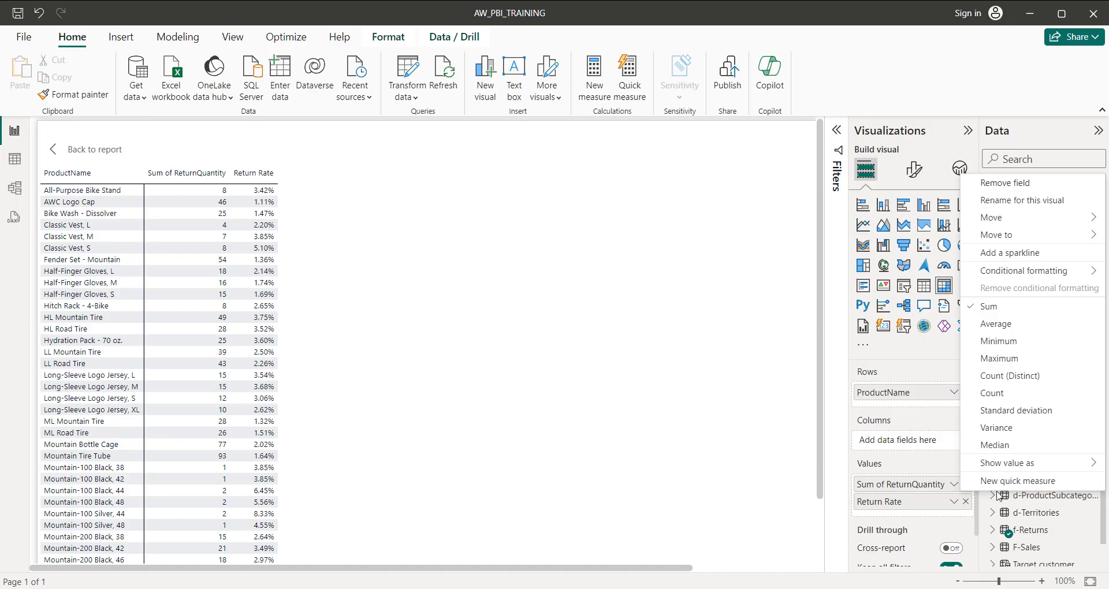
click(1034, 209)
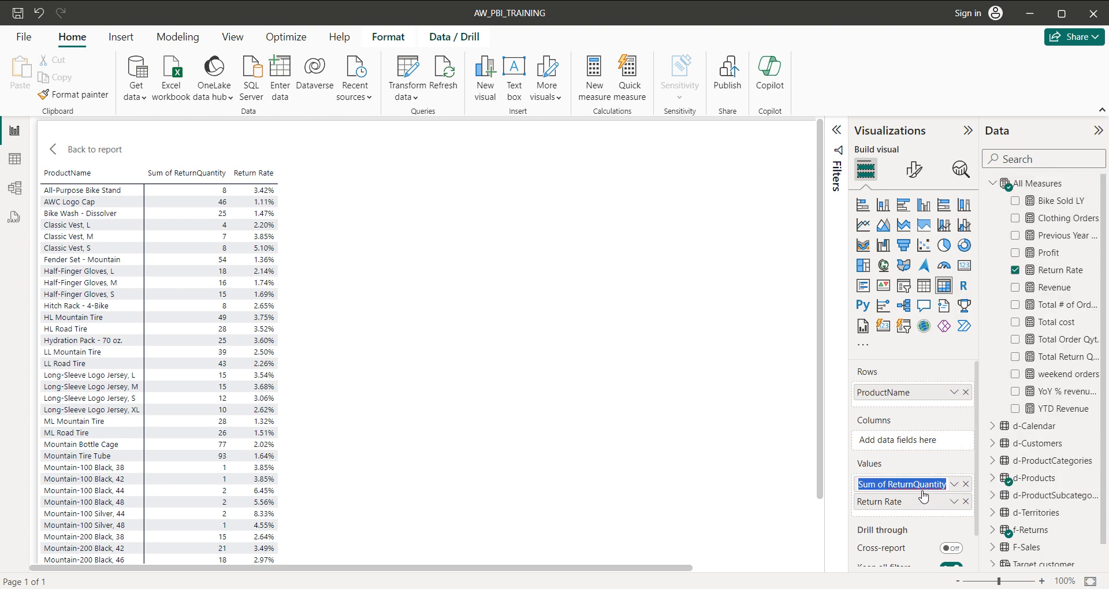
click(889, 484)
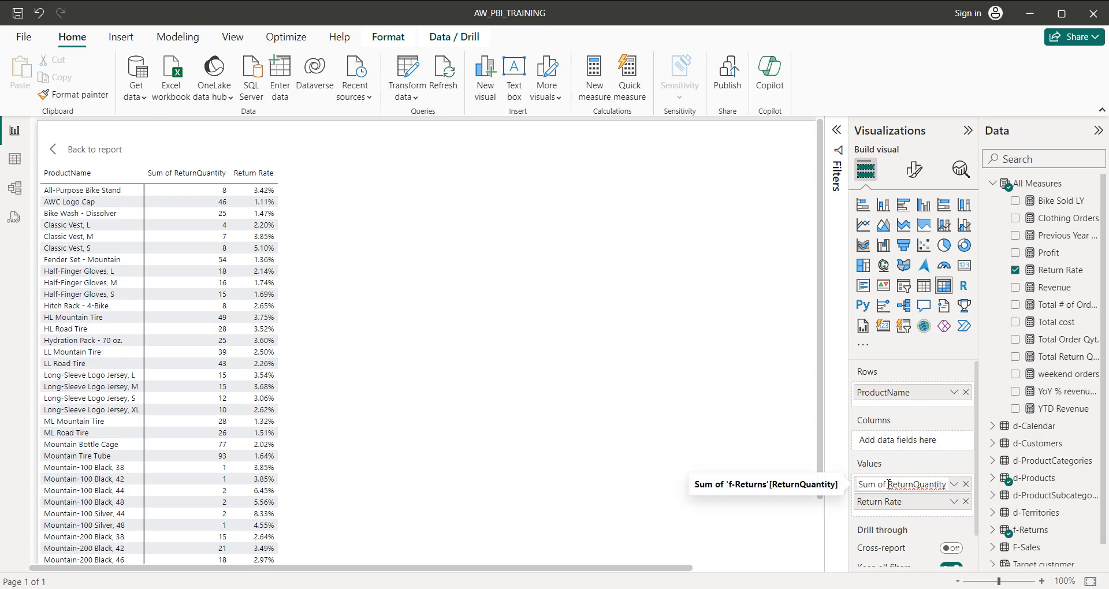
key(BackSpace)
key(BackSpace)
key(BackSpace)
key(BackSpace)
key(BackSpace)
key(BackSpace)
key(BackSpace)
key(BackSpace)
key(BackSpace)
key(BackSpace)
key(BackSpace)
key(BackSpace)
text(t.)
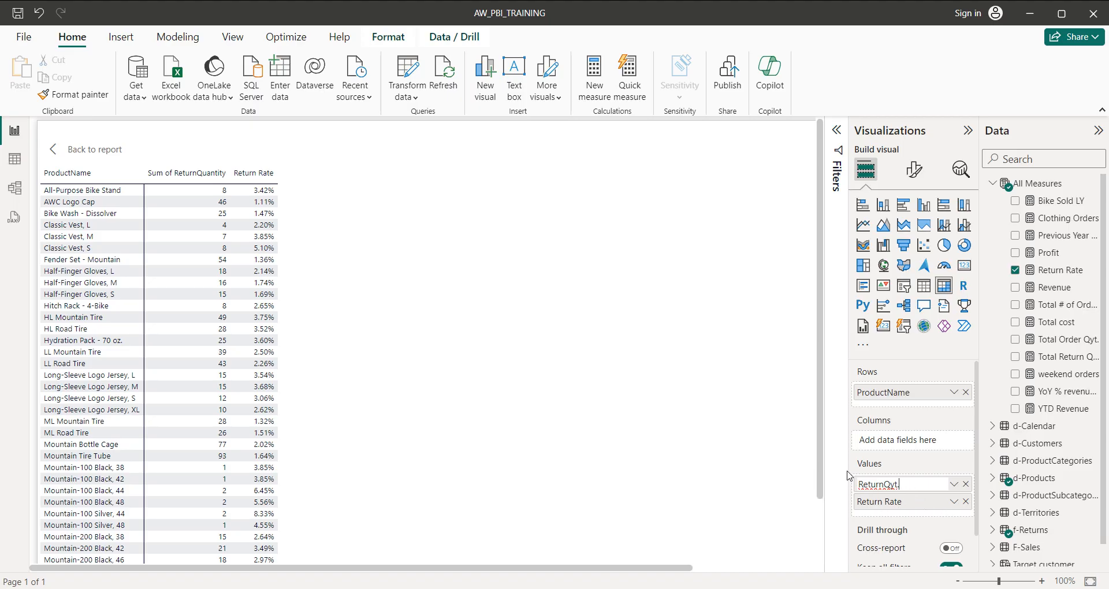
click(793, 489)
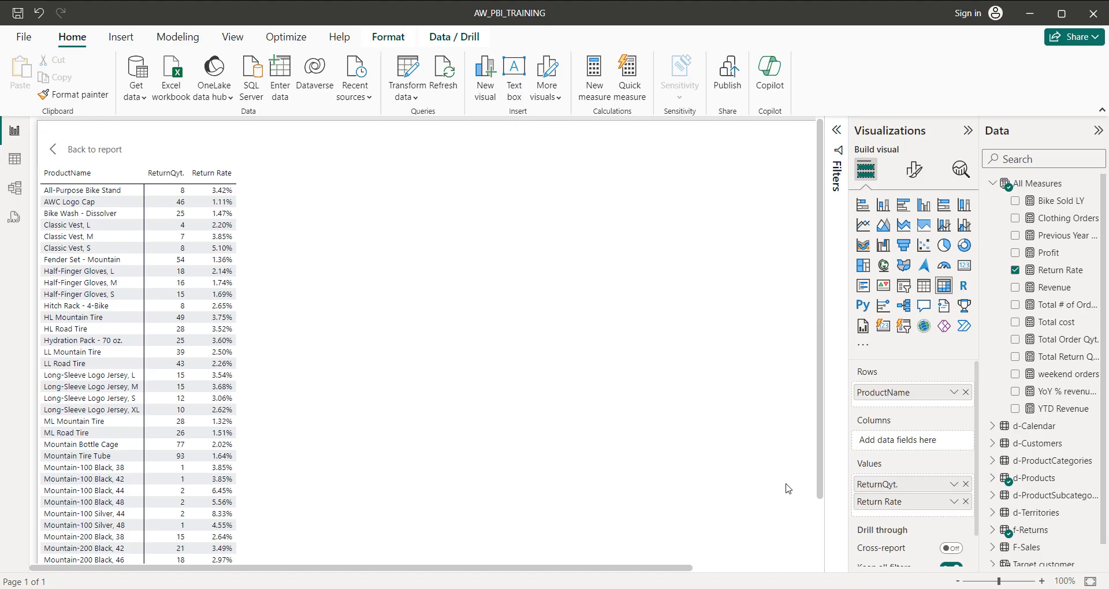
Rename the Return Rate field for this visual to Return R.
click(953, 502)
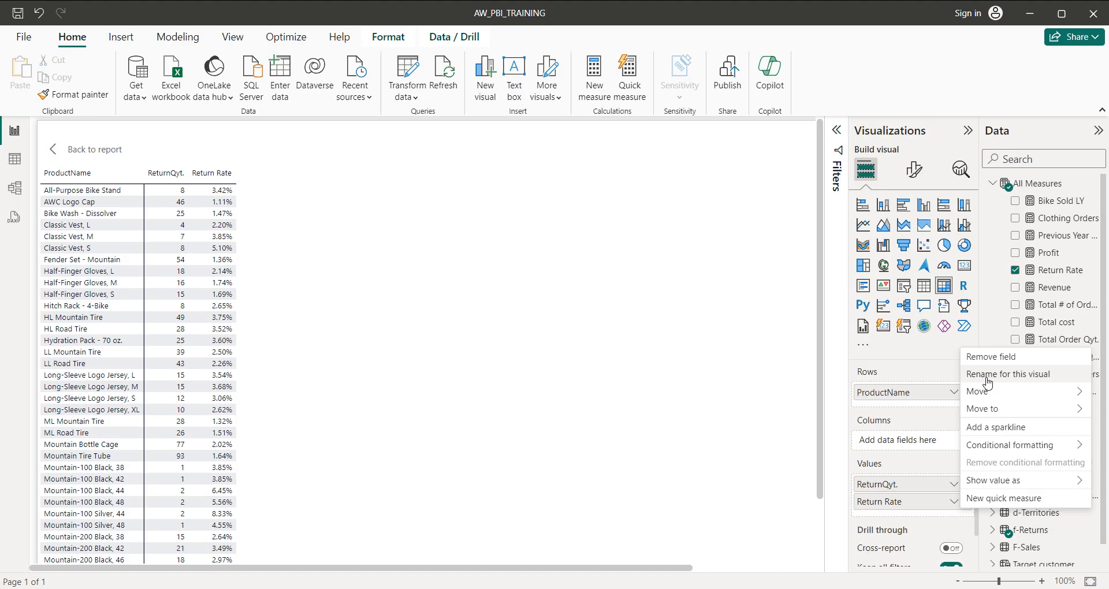
click(988, 378)
click(903, 503)
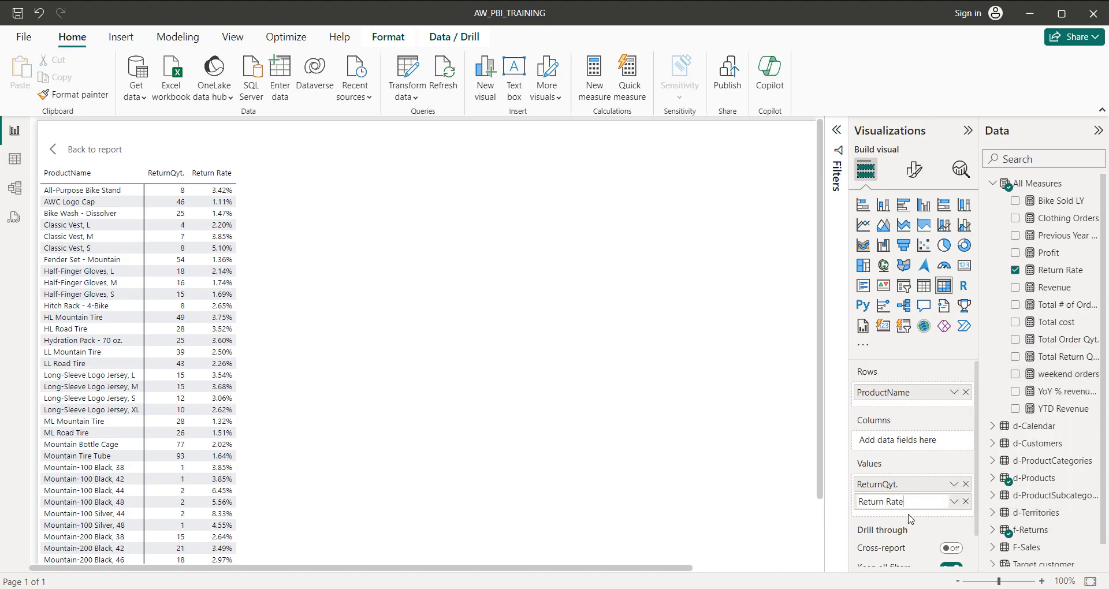
key(BackSpace)
key(BackSpace)
click(719, 455)
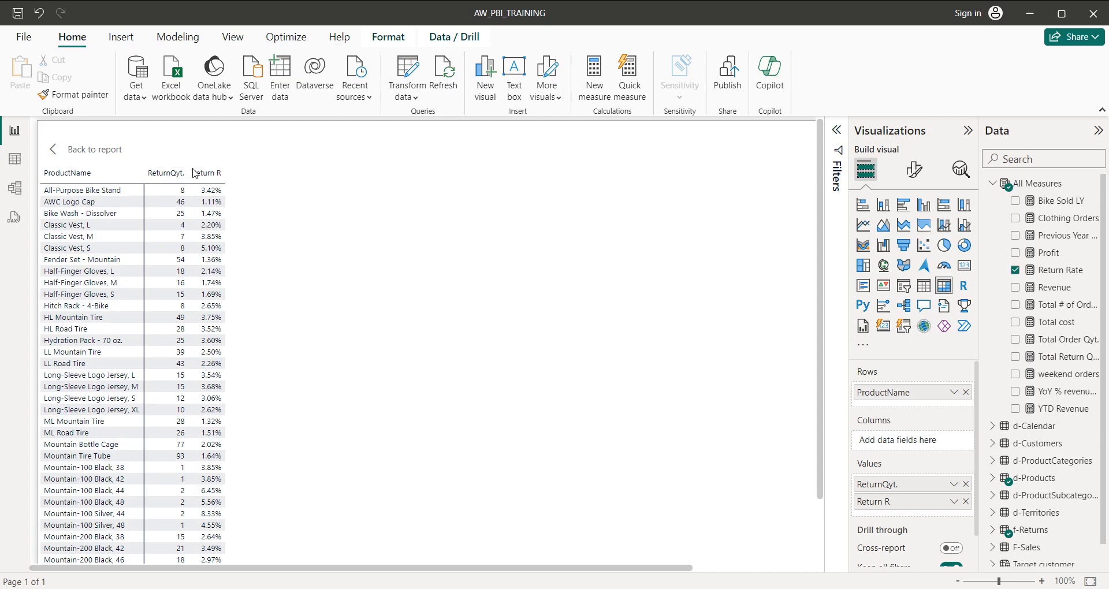
Reopen the matrix in focus mode and choose Return R as the series for specific column formatting.
click(94, 152)
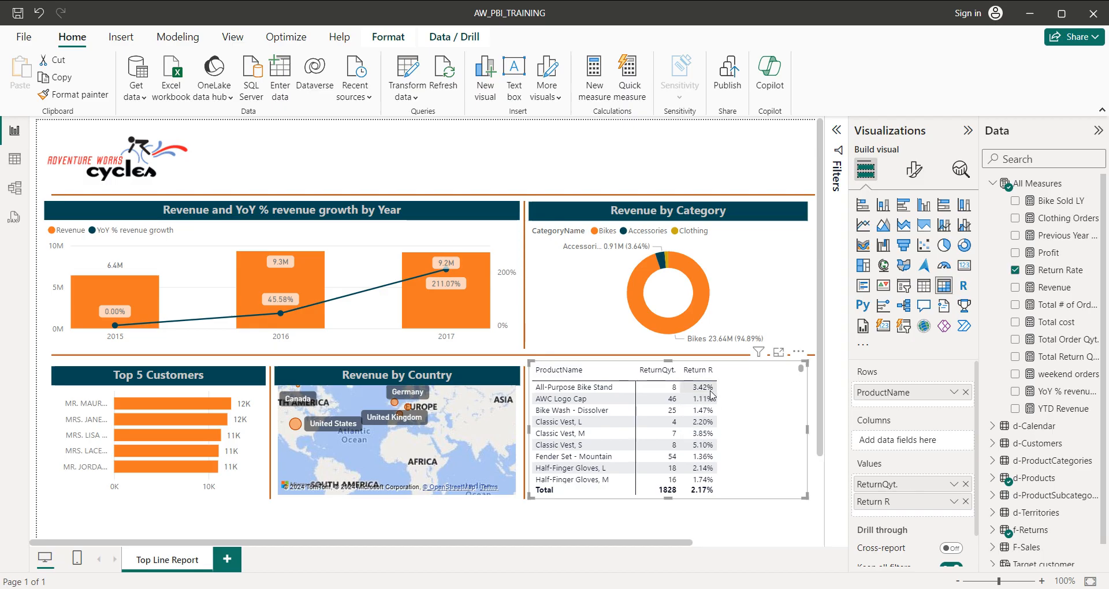
click(779, 353)
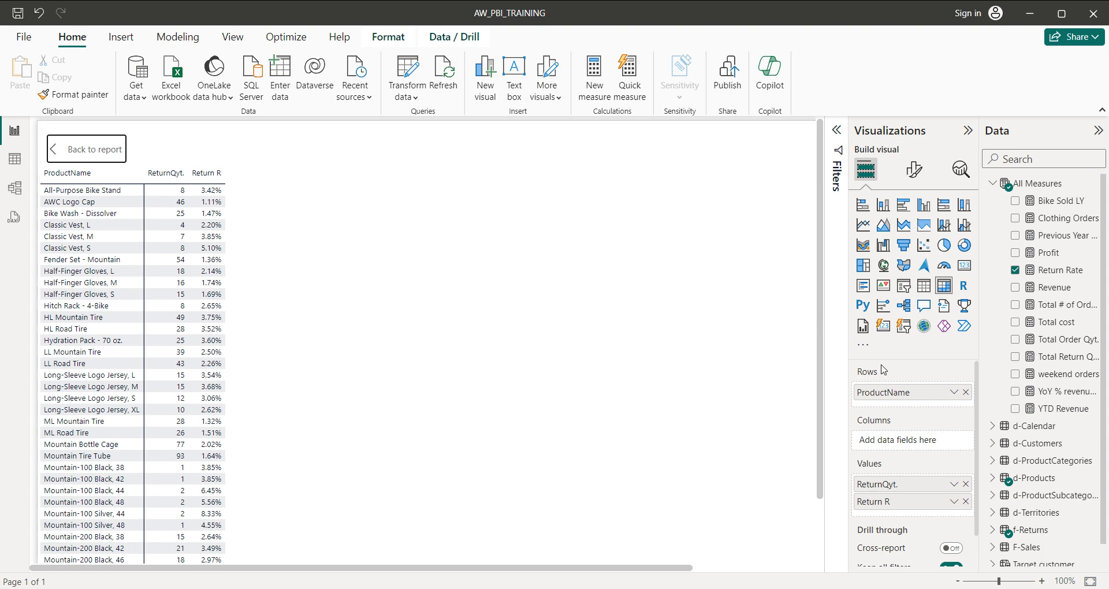
click(919, 168)
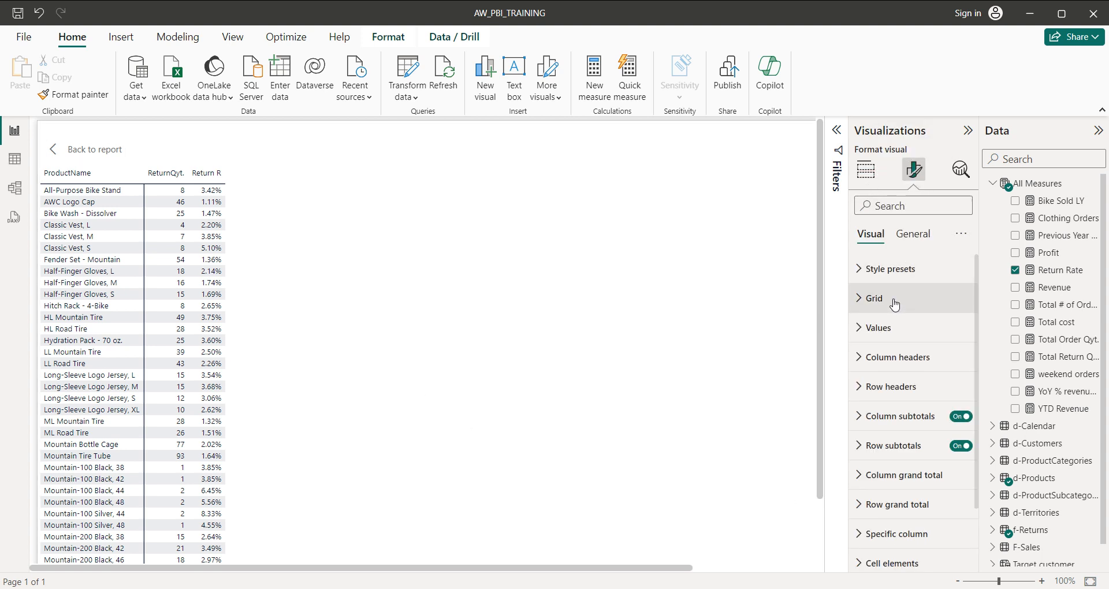
click(861, 337)
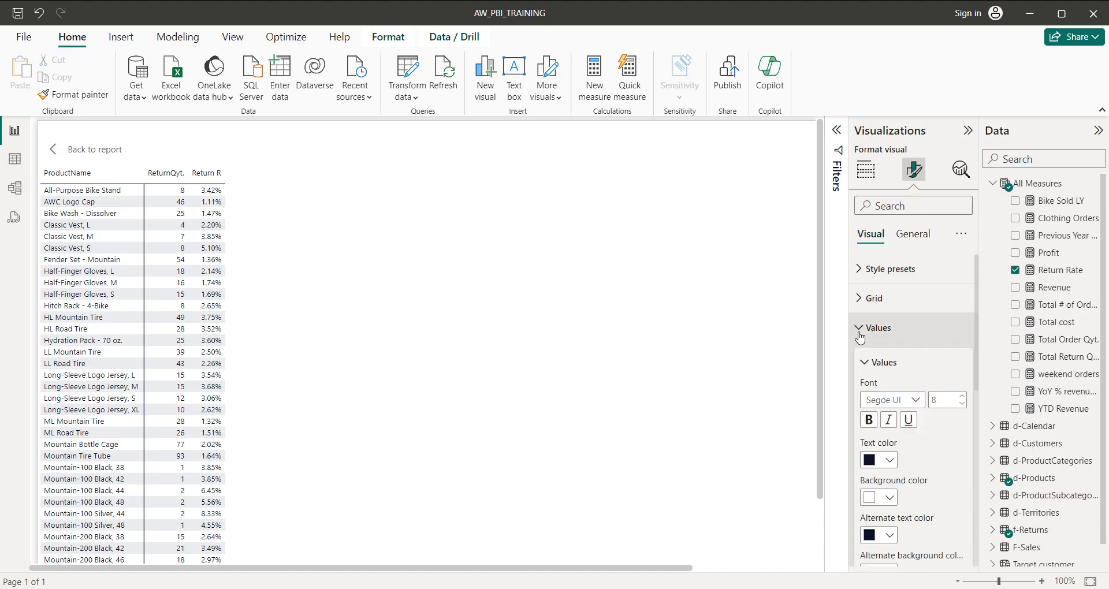
scroll(895, 373, down, 5)
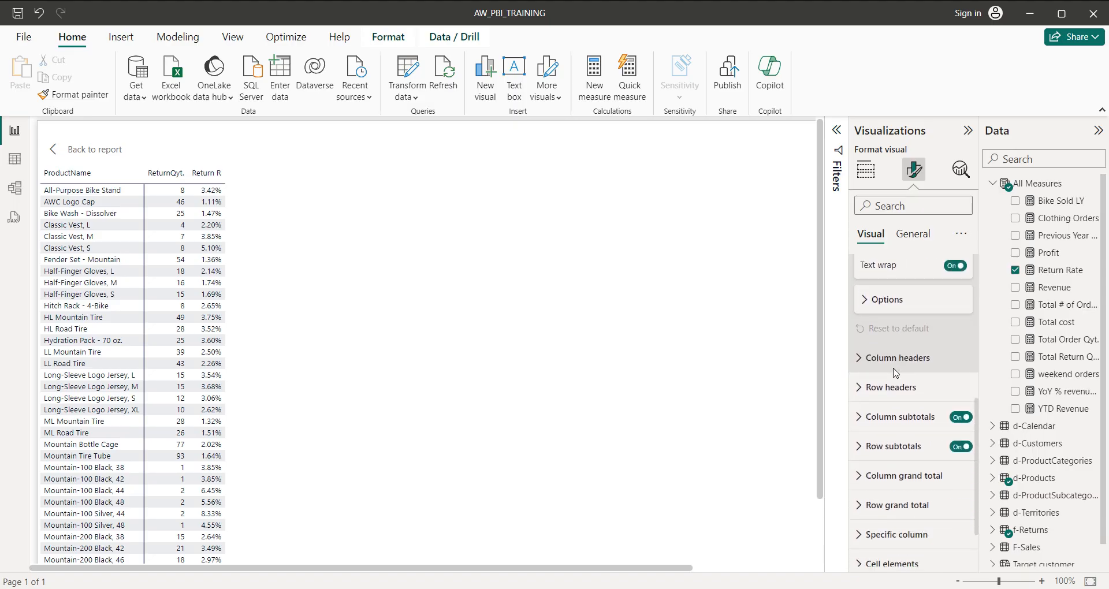
scroll(896, 373, down, 2)
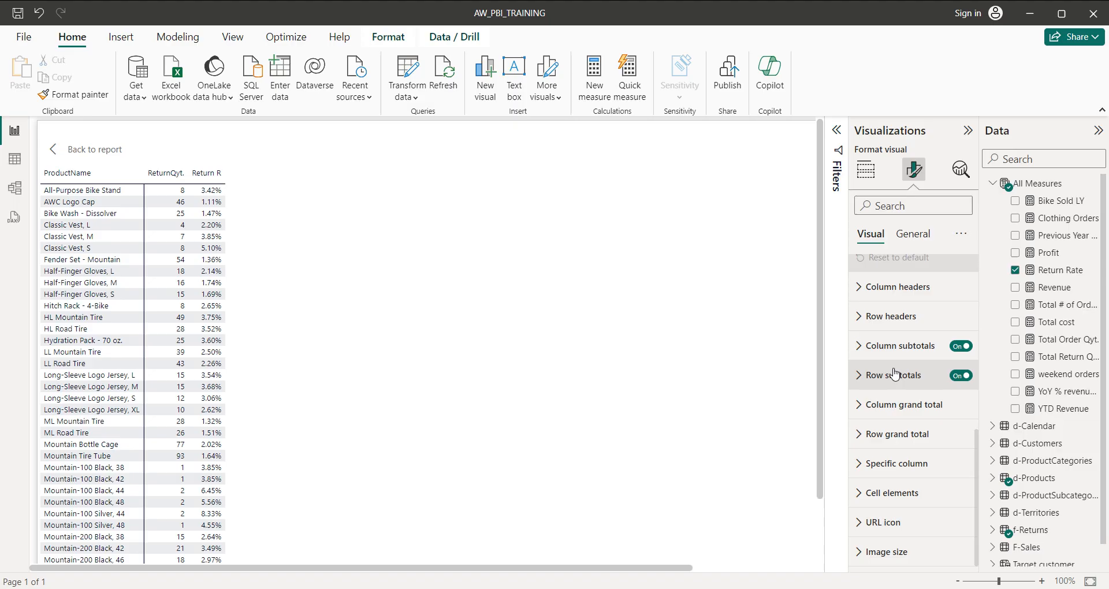
click(862, 463)
scroll(895, 392, down, 8)
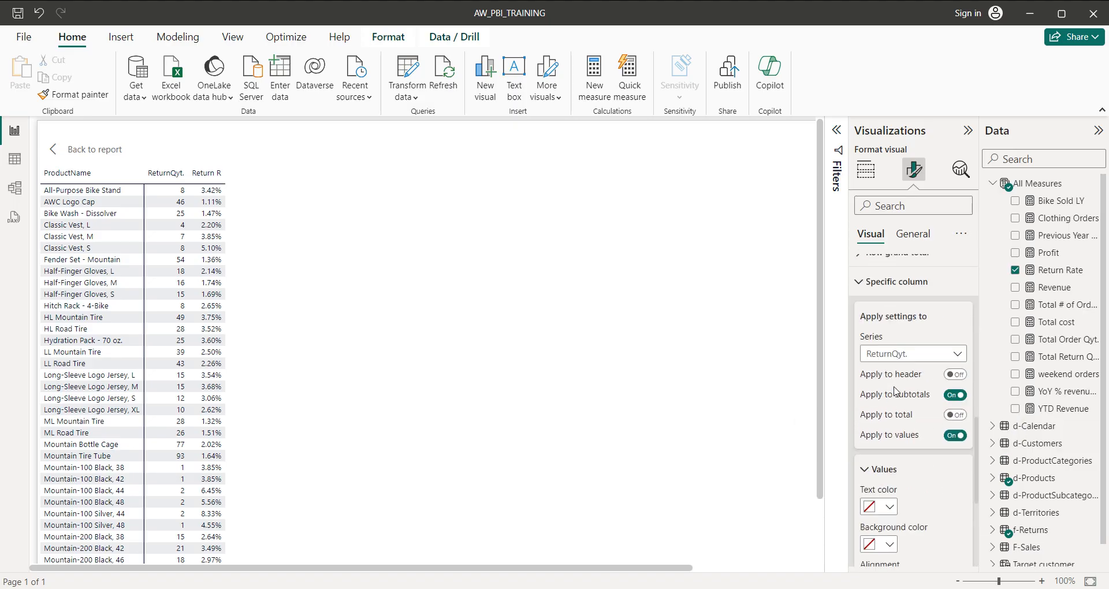
scroll(895, 387, up, 1)
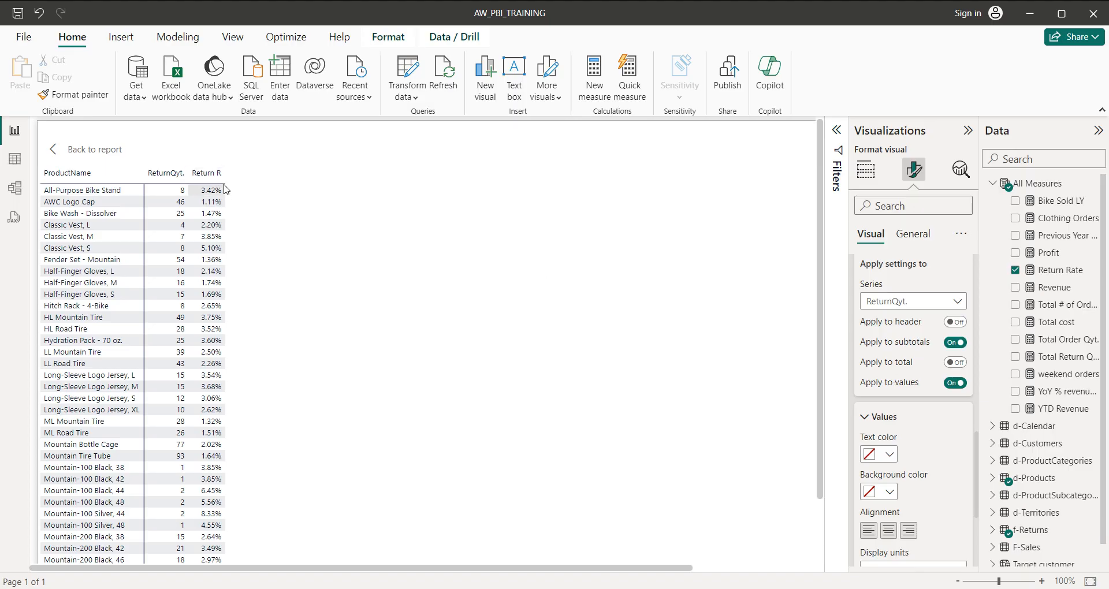
click(940, 305)
click(923, 339)
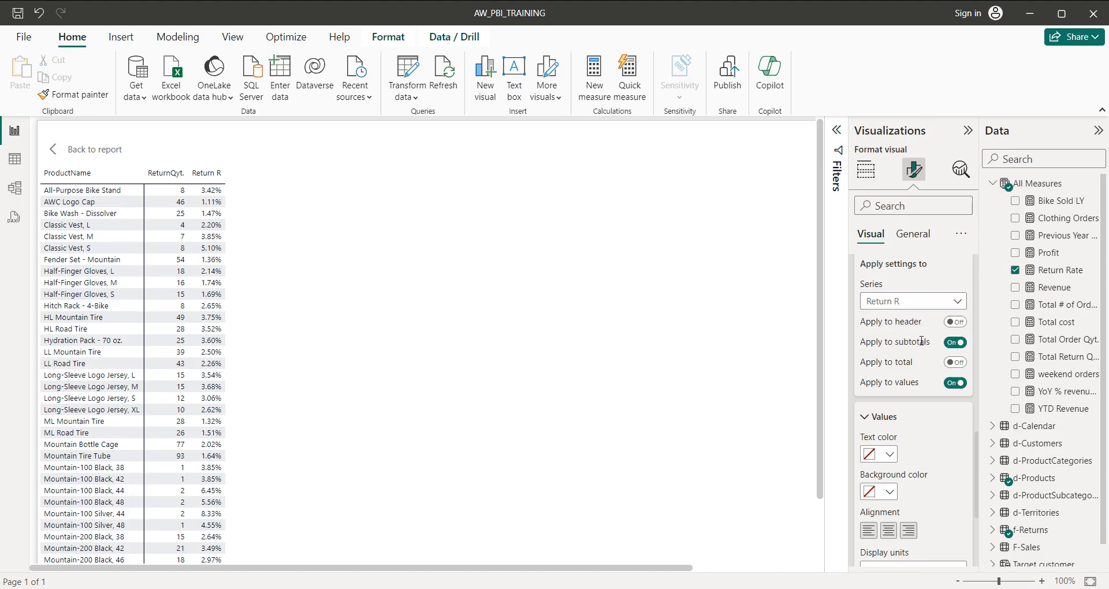
scroll(922, 343, down, 2)
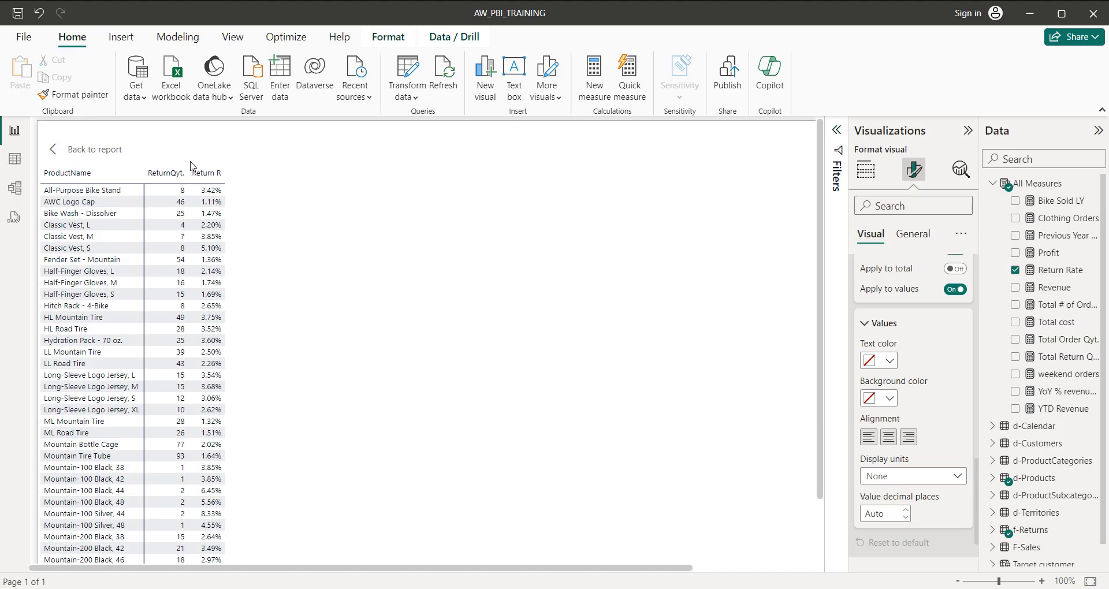
Try a red background for the Return R column values, then reset the specific column settings to default.
click(890, 399)
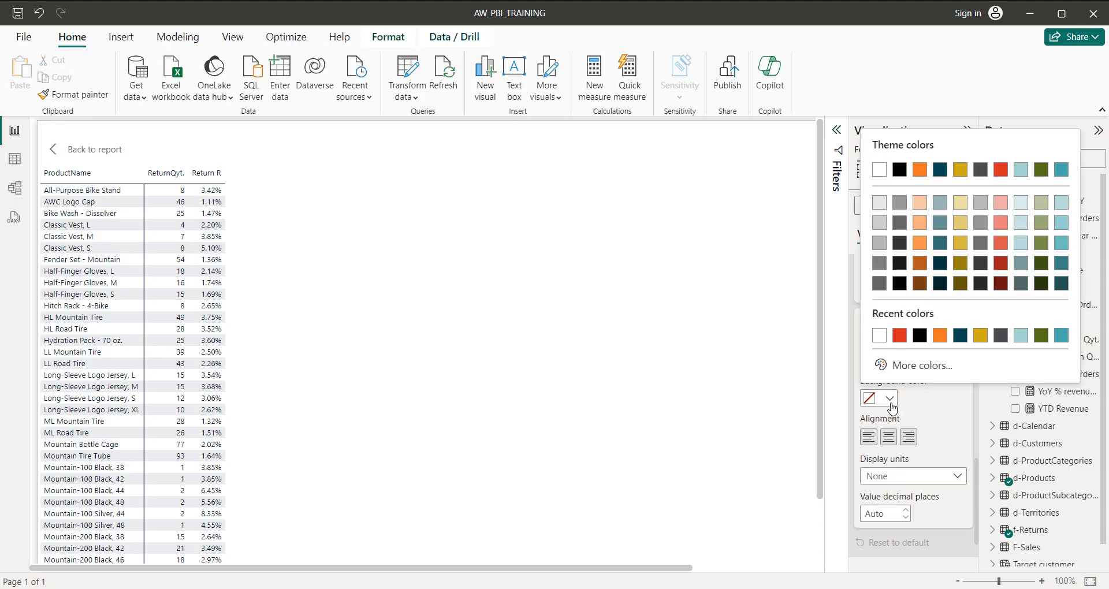
click(900, 337)
scroll(925, 392, down, 2)
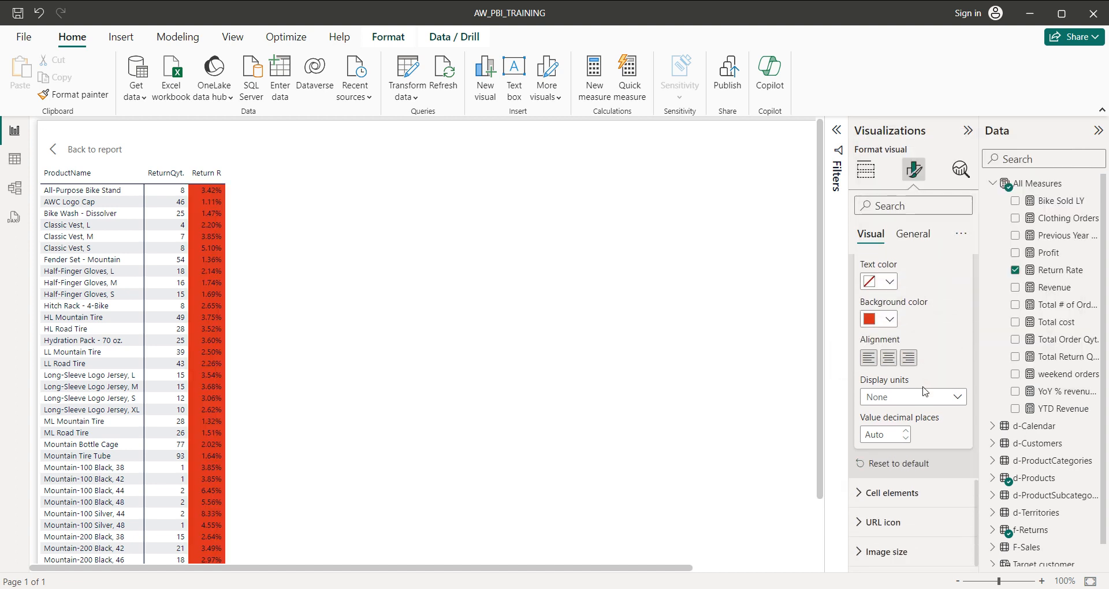
click(913, 467)
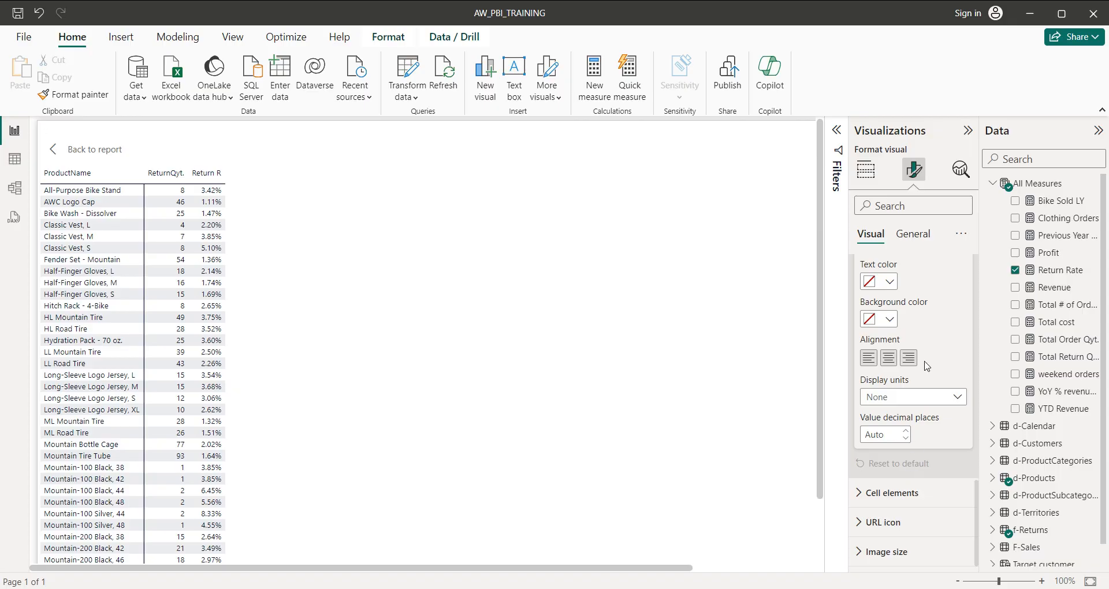
Choose Return R as the series for the matrix's cell elements formatting.
click(859, 500)
scroll(905, 421, down, 3)
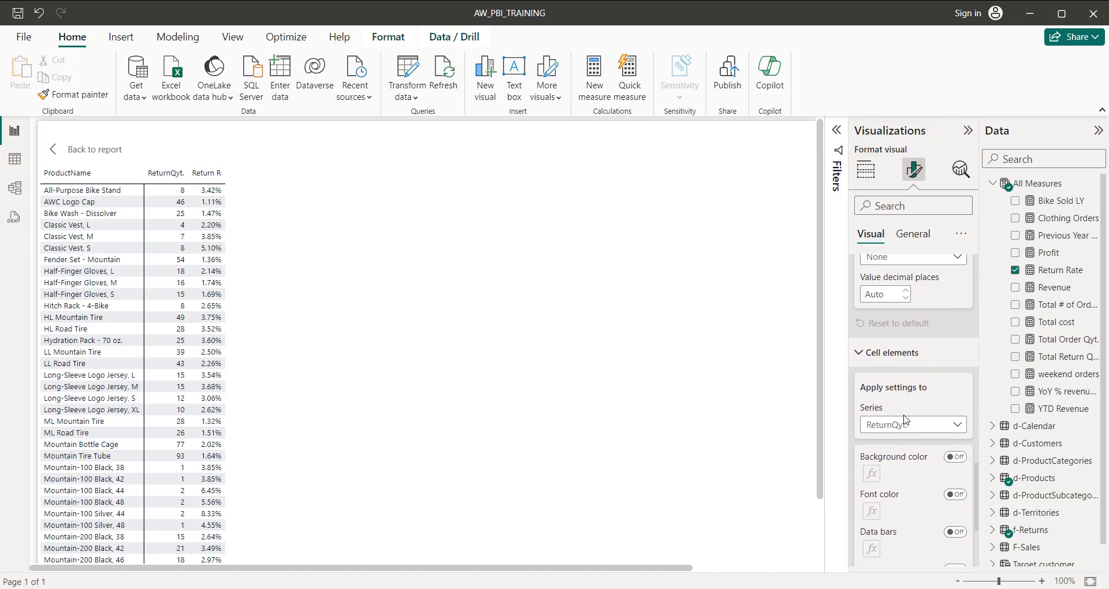
scroll(912, 414, down, 2)
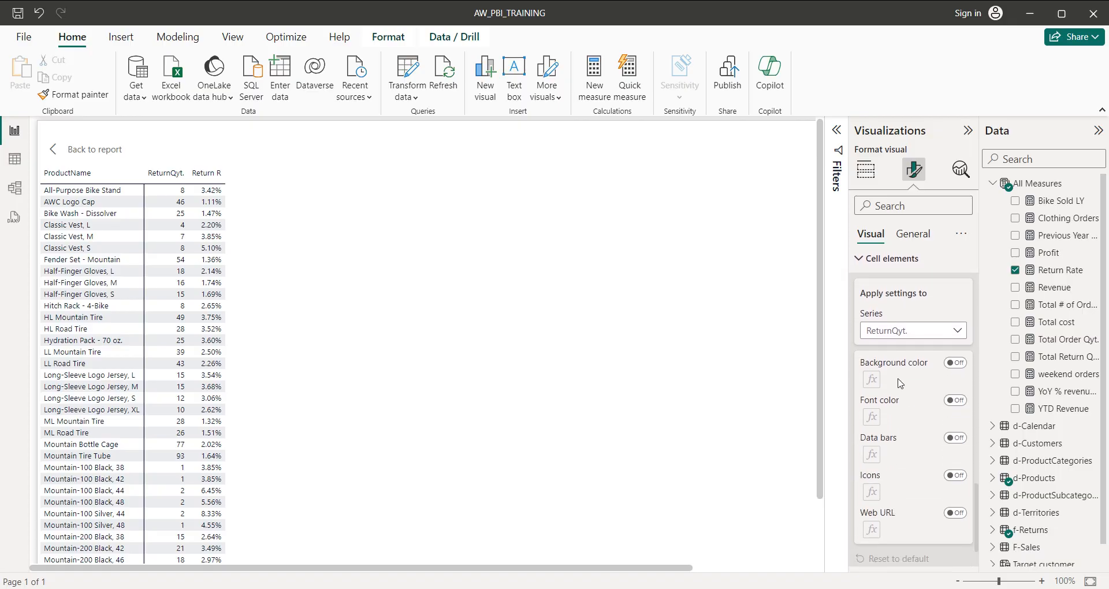
click(897, 332)
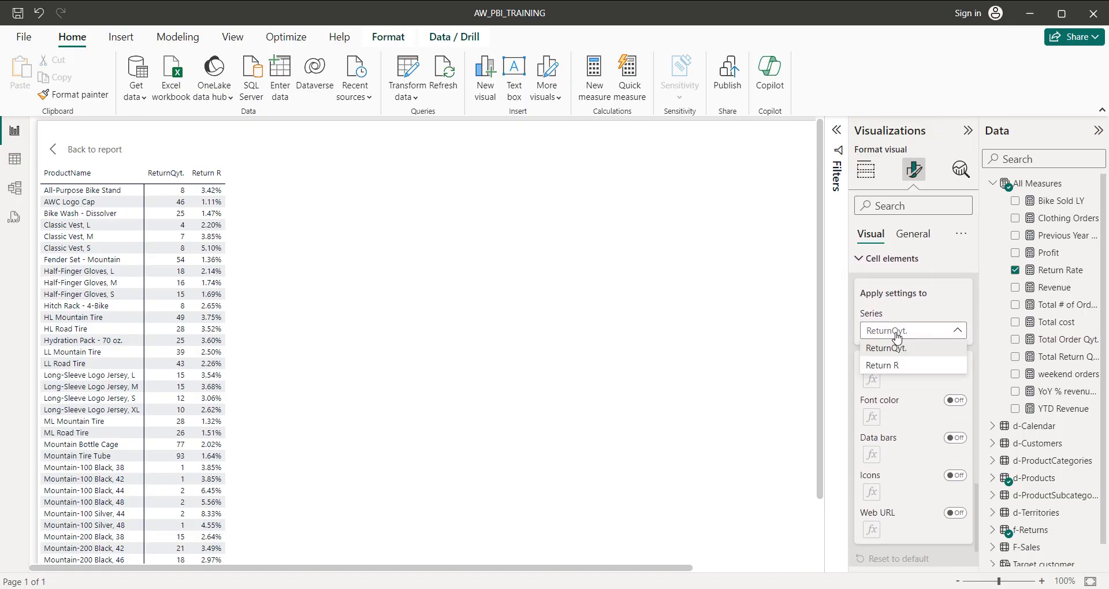
click(902, 366)
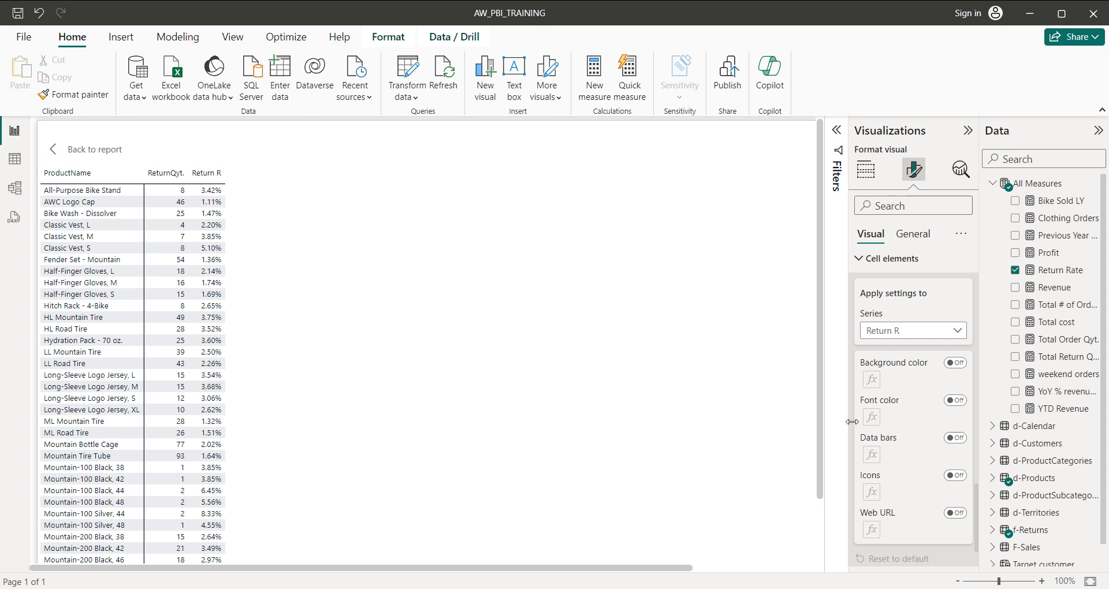
Try data bars and background color on the Return R column, switching each back off.
click(956, 439)
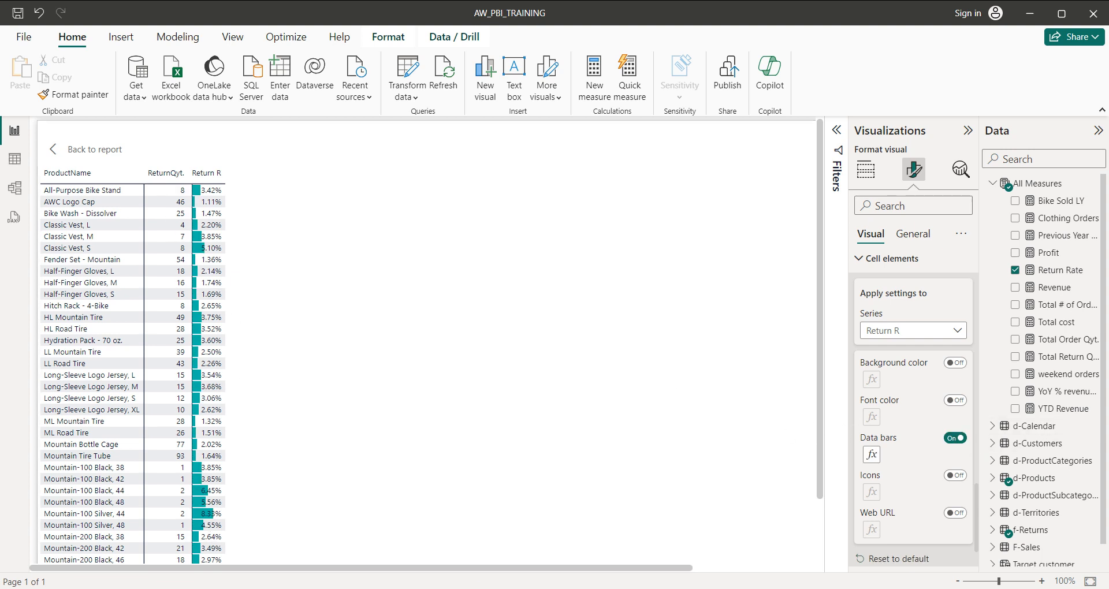
click(955, 439)
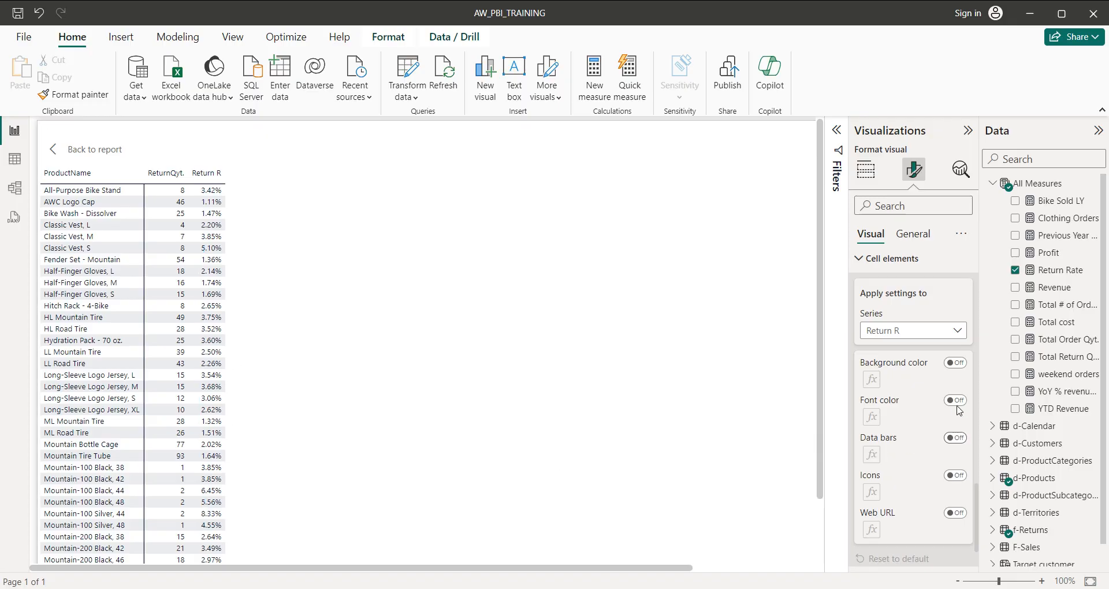
click(959, 367)
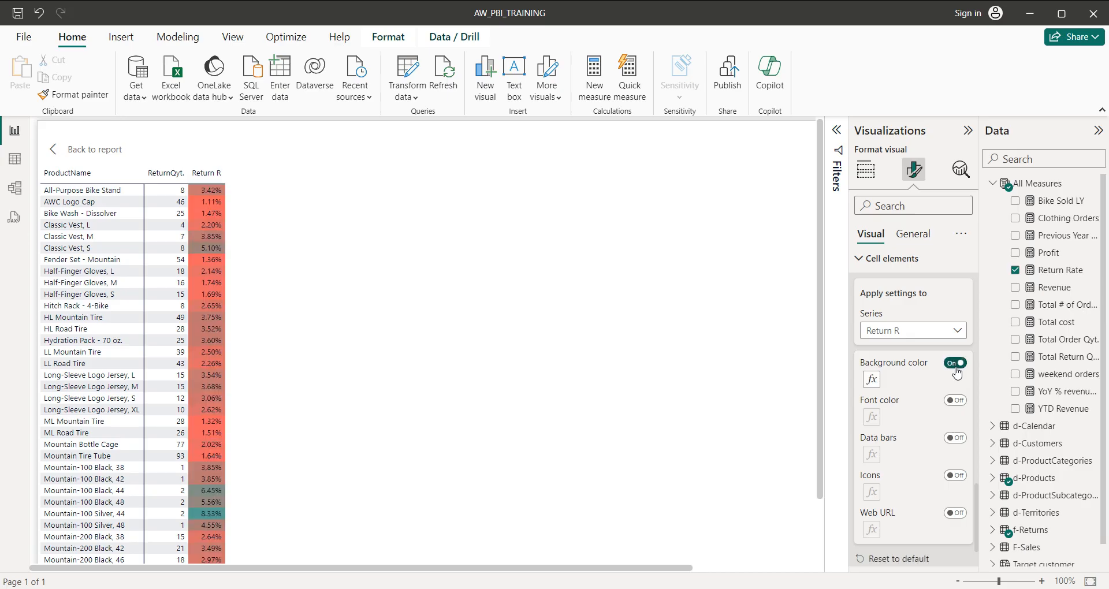
click(959, 369)
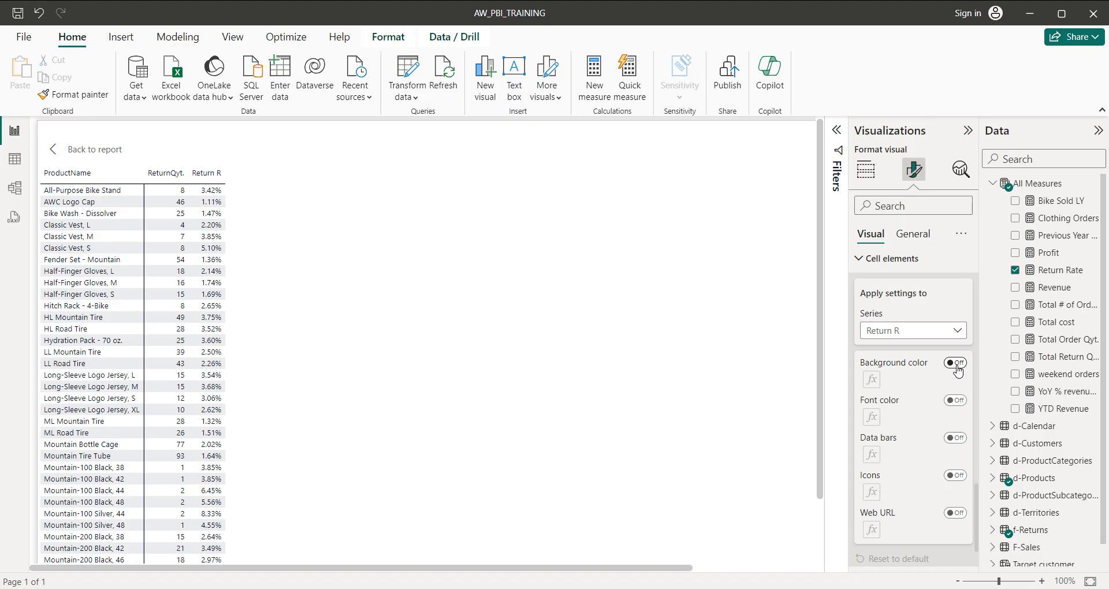
click(958, 368)
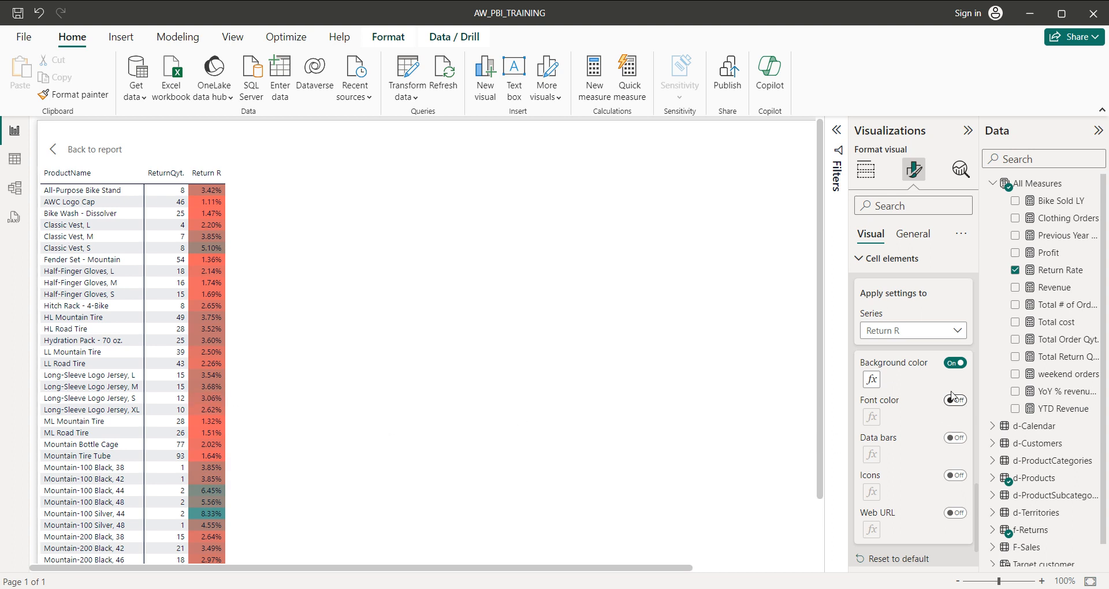
click(955, 363)
click(952, 437)
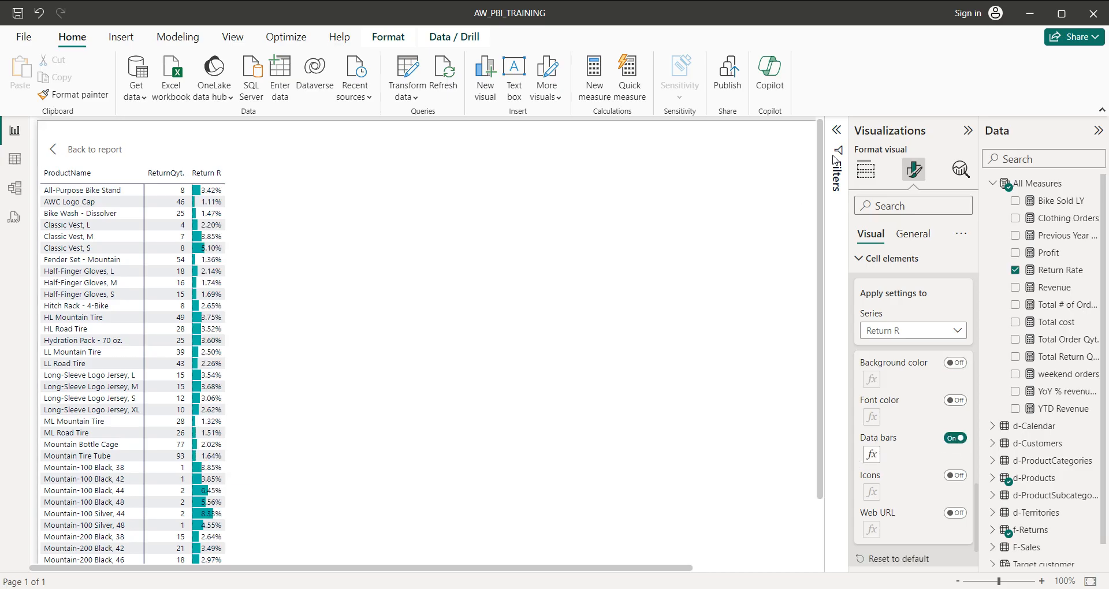
click(955, 439)
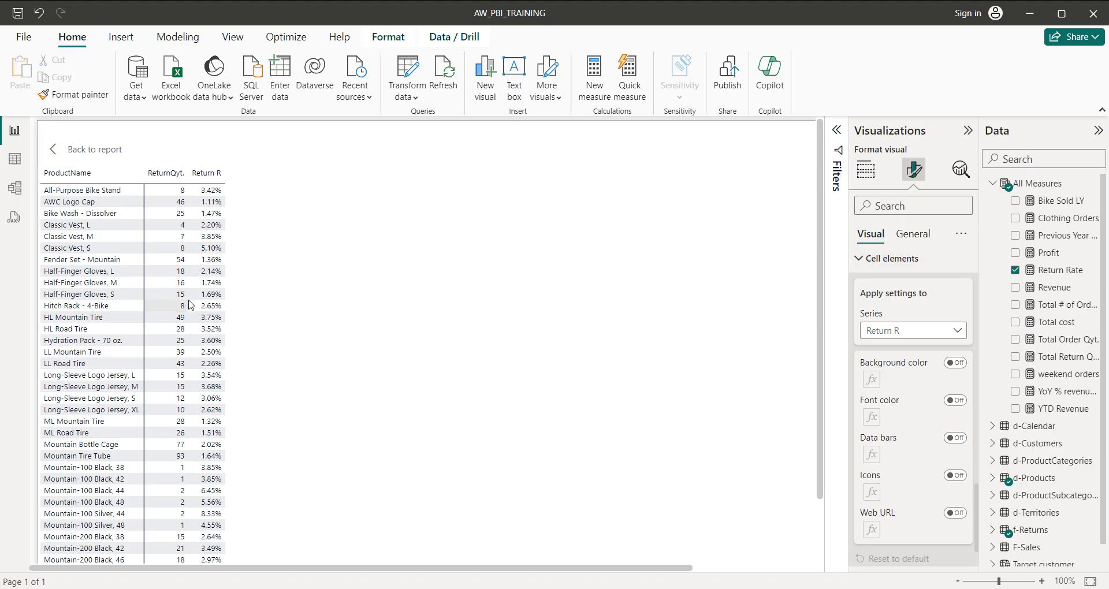
Return to the report page and turn on data bars for the Return R column.
scroll(192, 305, down, 2)
scroll(192, 306, up, 2)
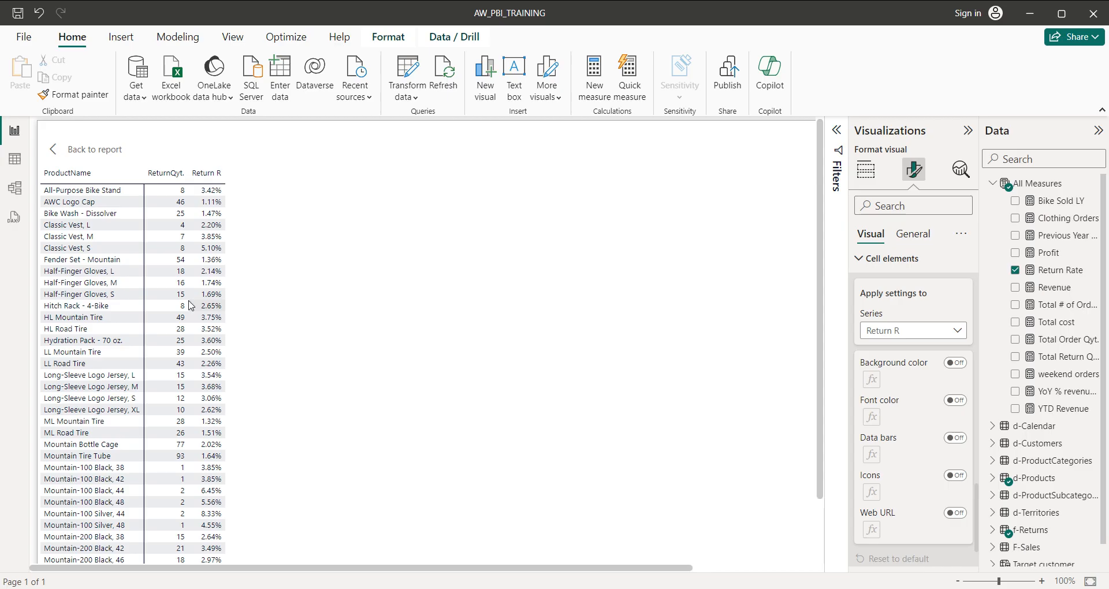
click(75, 152)
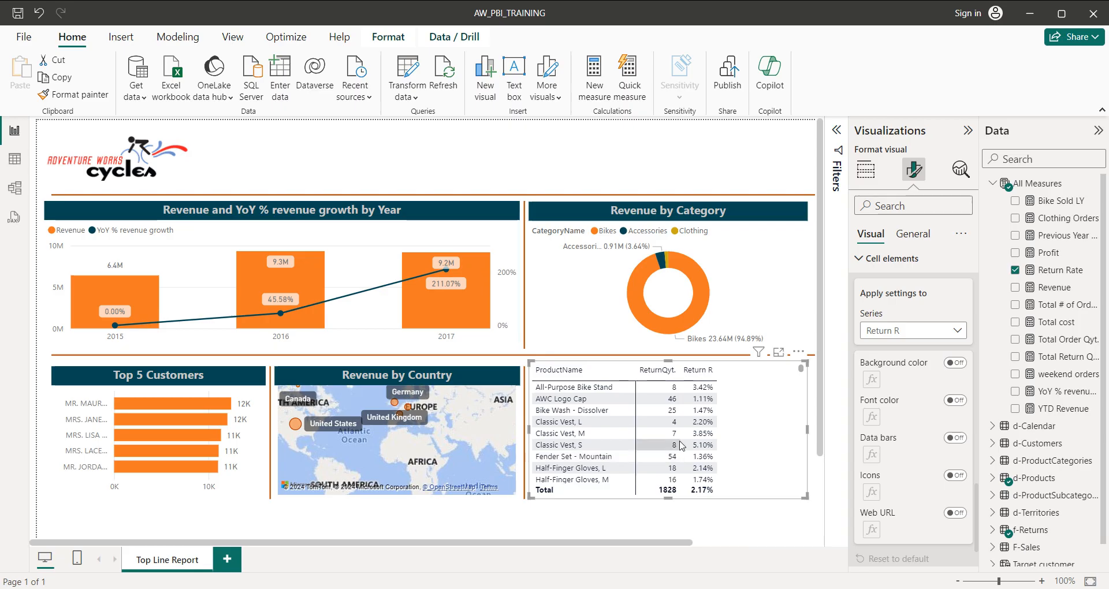
scroll(680, 445, down, 5)
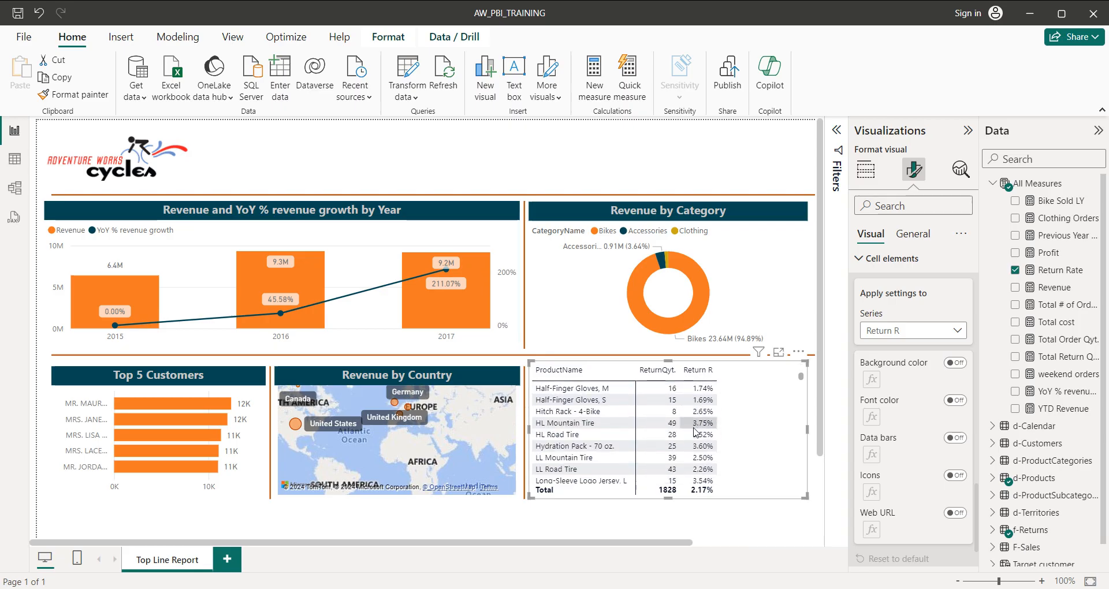
scroll(695, 432, down, 3)
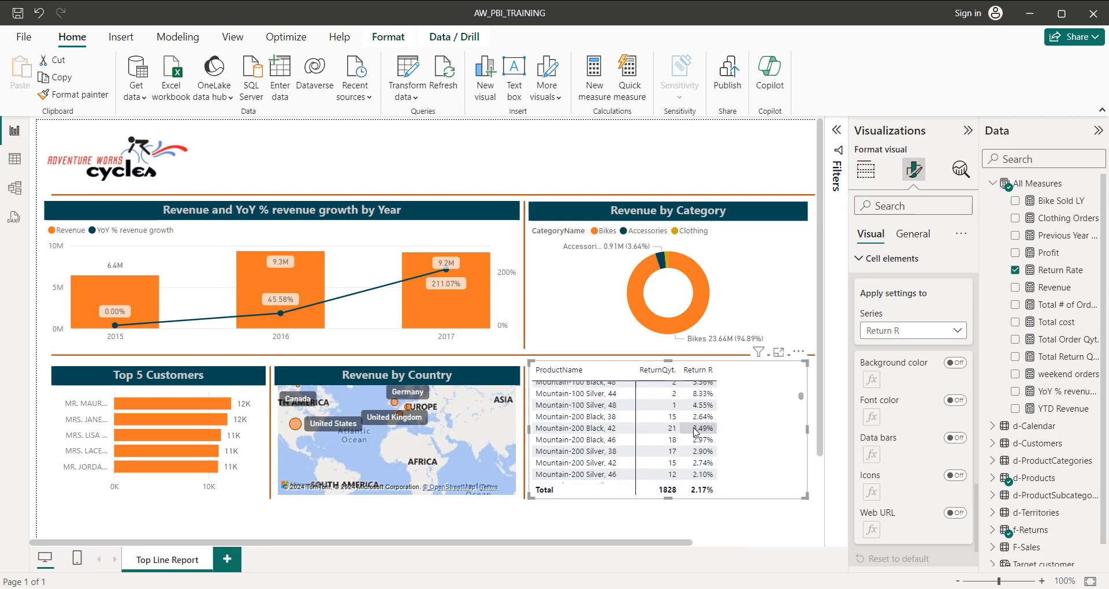
scroll(695, 432, up, 8)
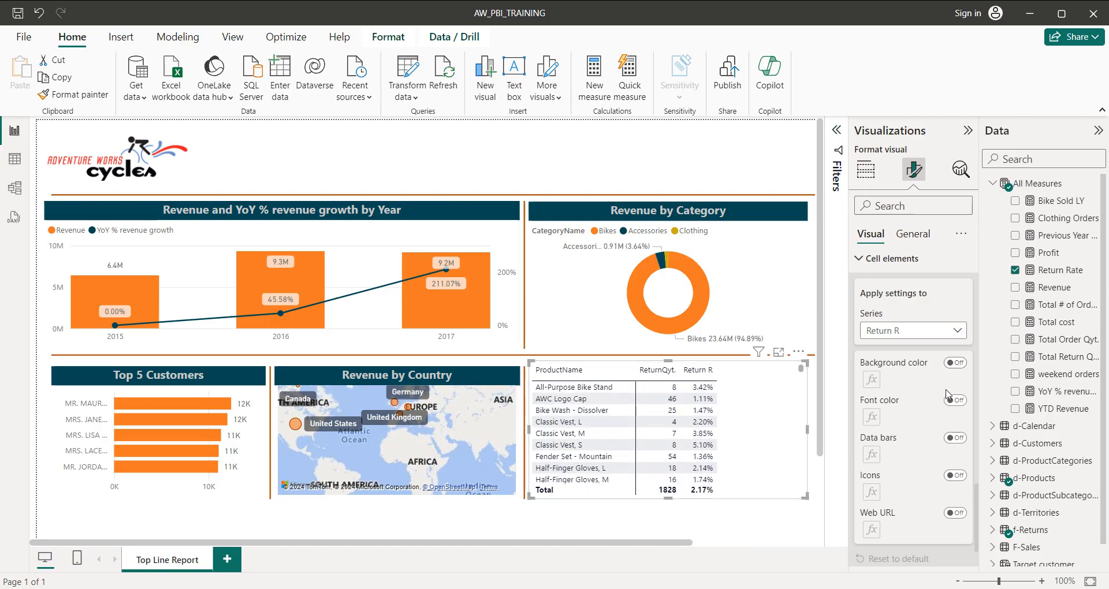
click(958, 439)
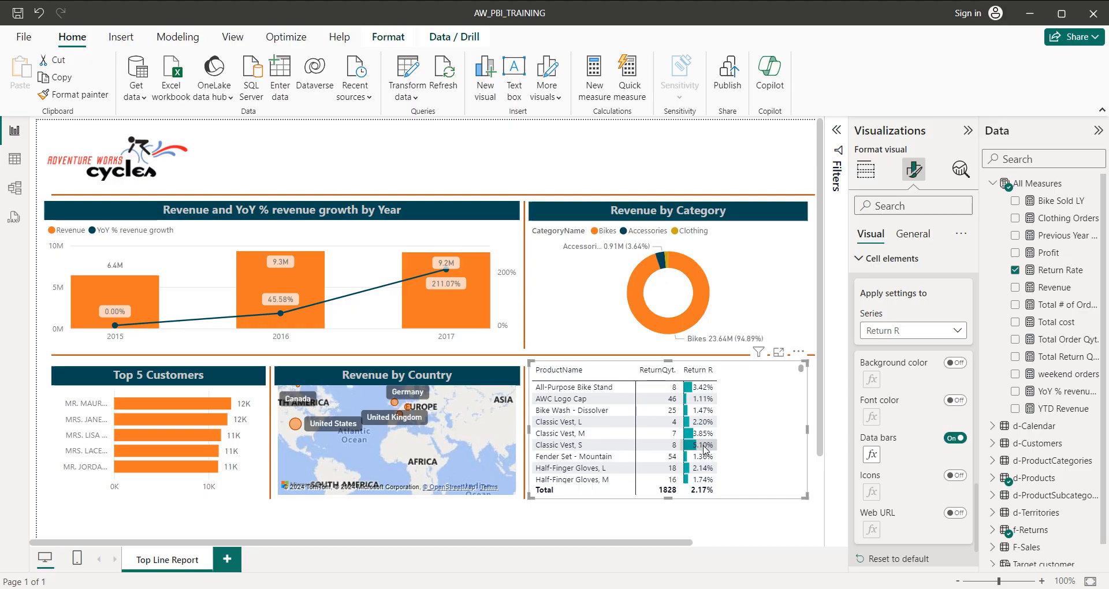
Scroll through the matrix product rows to review the Return R data bars.
scroll(679, 455, down, 3)
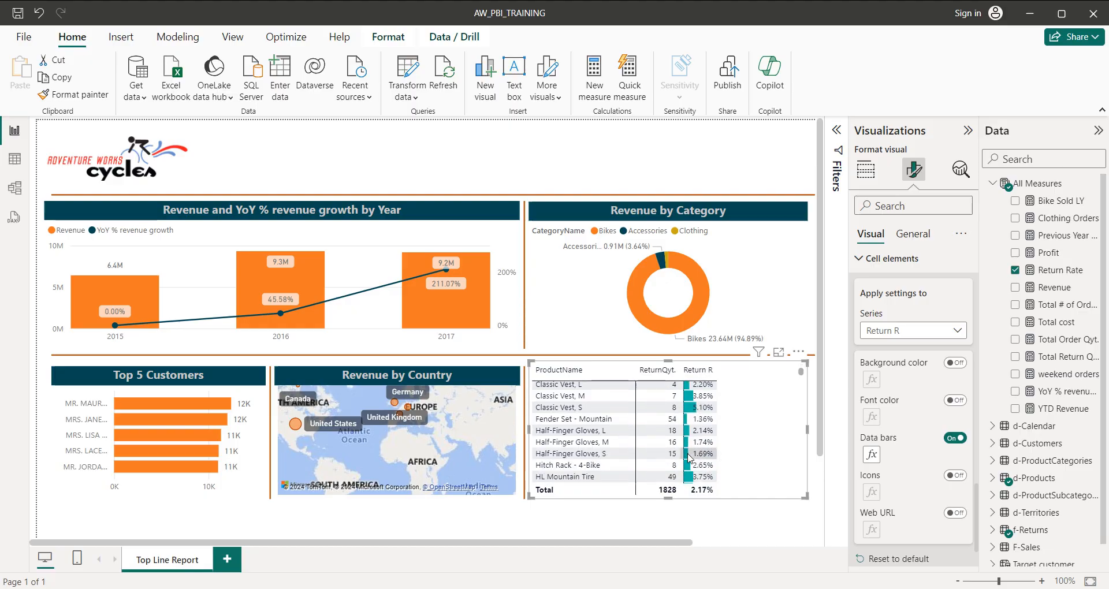
scroll(689, 457, down, 1)
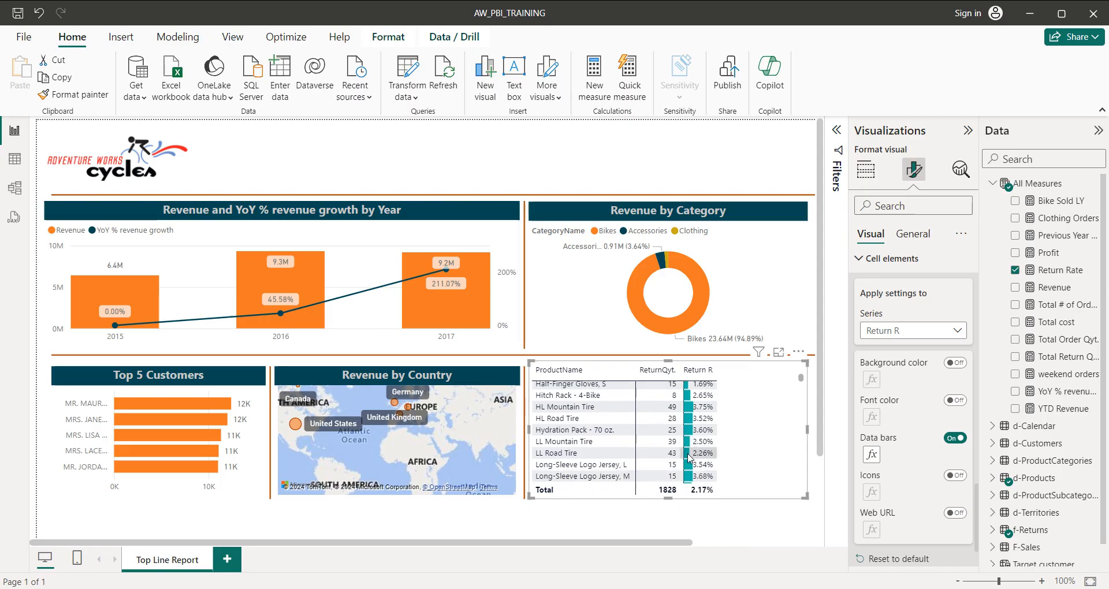
scroll(688, 457, down, 3)
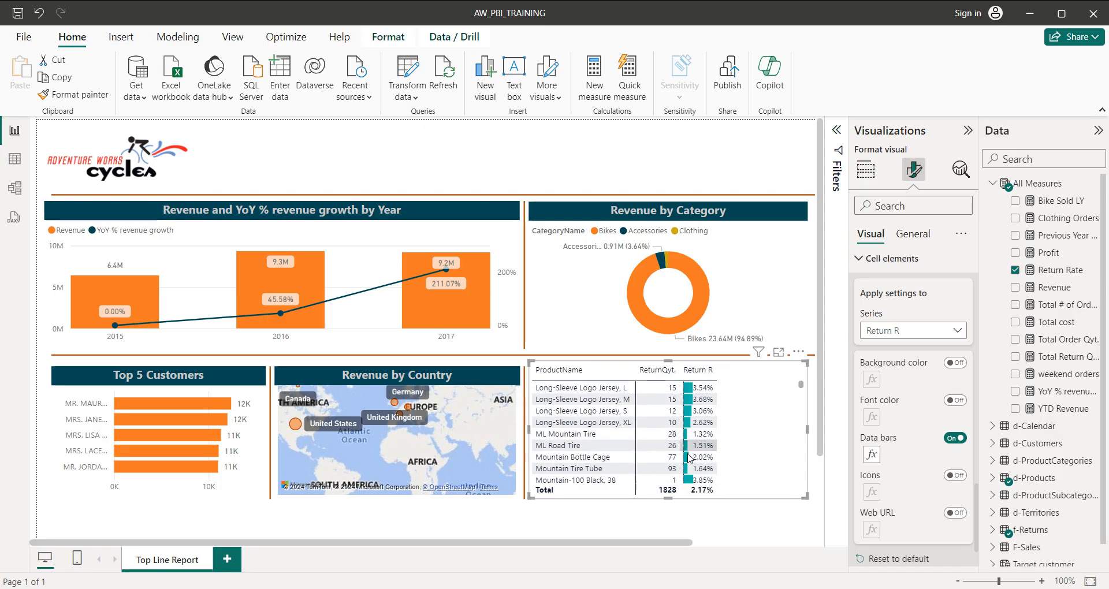
scroll(689, 457, down, 1)
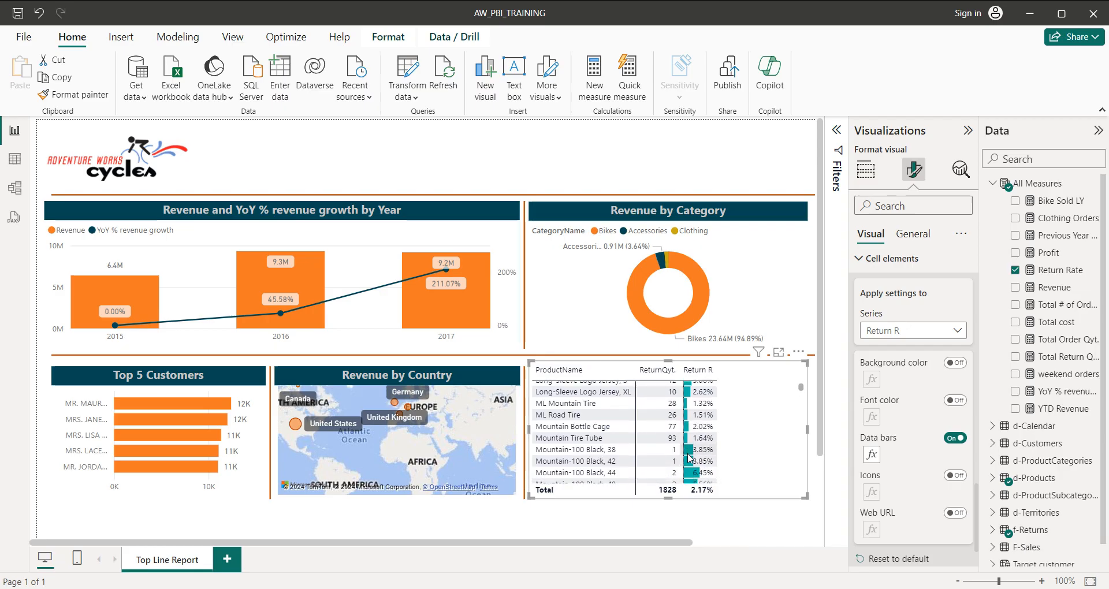
scroll(689, 458, down, 1)
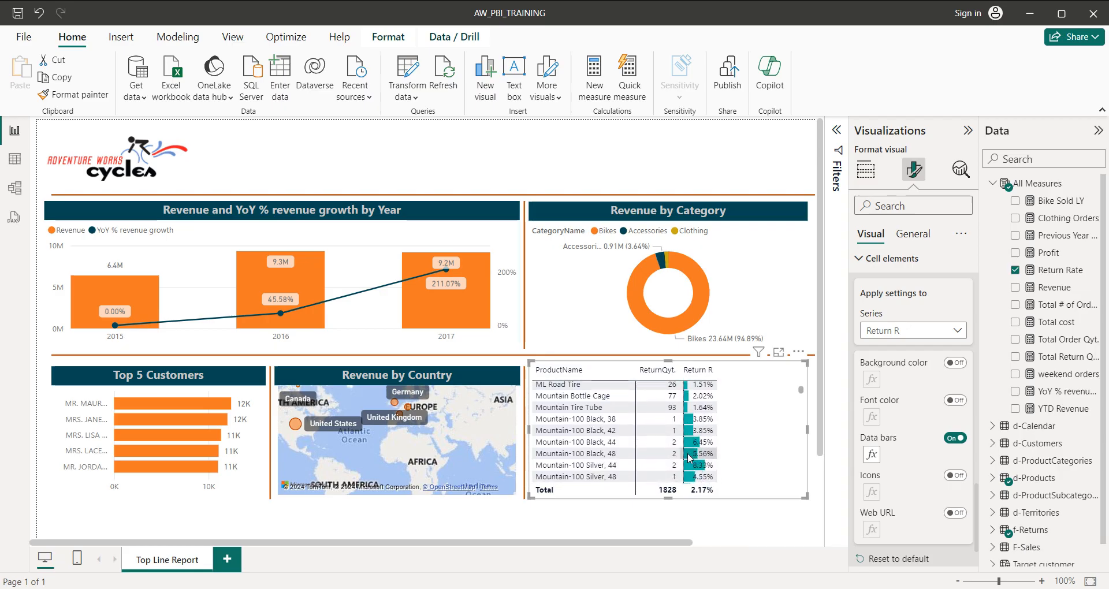
scroll(688, 458, down, 3)
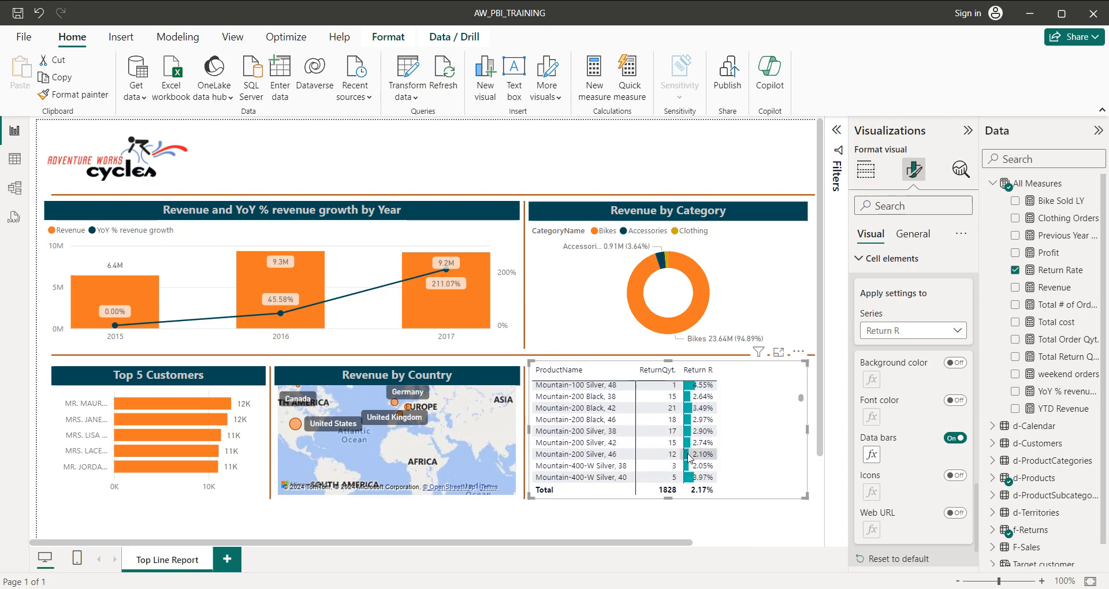
scroll(689, 457, down, 5)
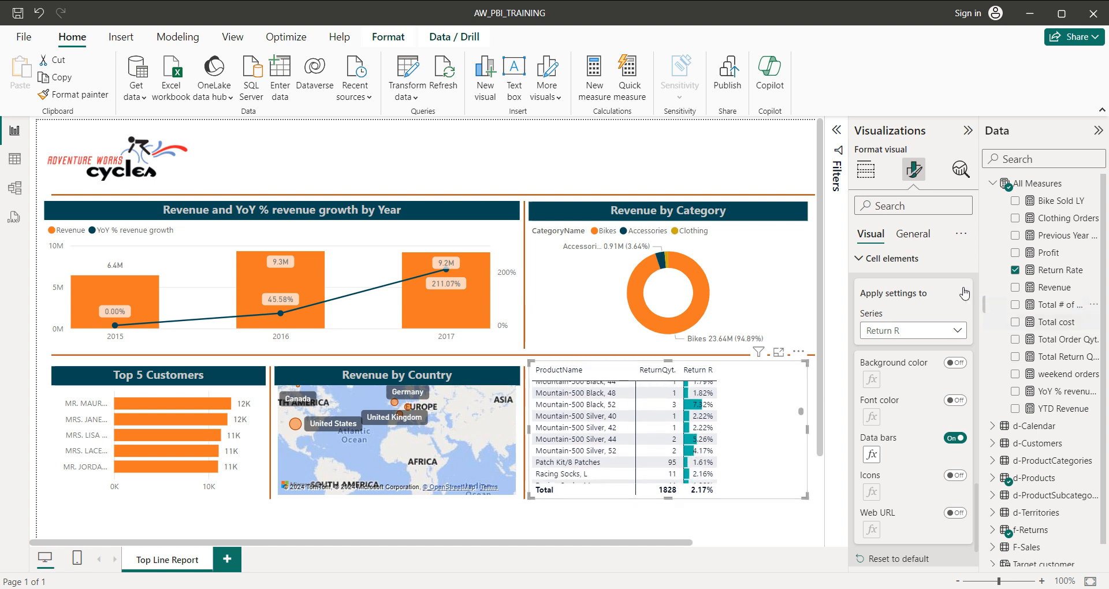
Open the matrix's general format settings.
click(910, 235)
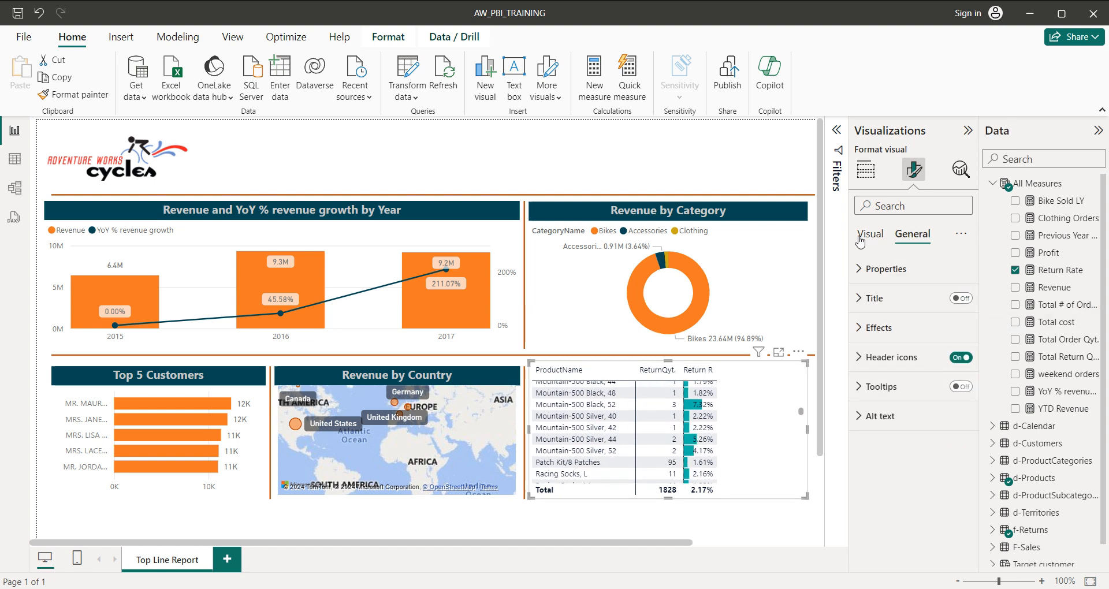